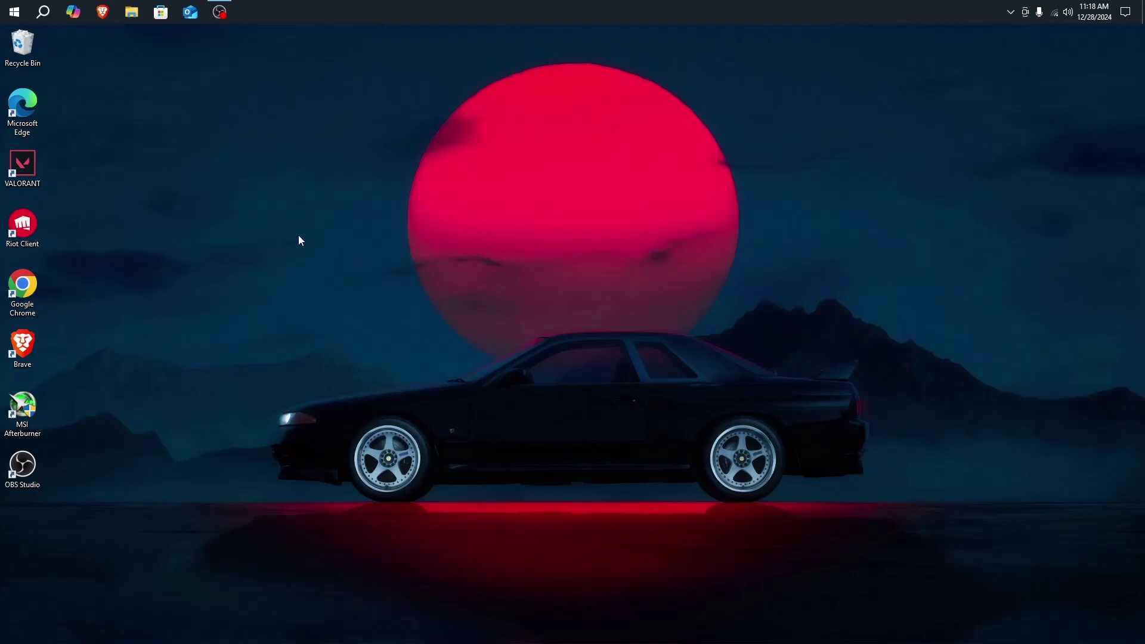
# - Find the Reset this PC recovery setting, view its keep-files and remove-everything options, and leave without resetting
pyautogui.click(45, 18)
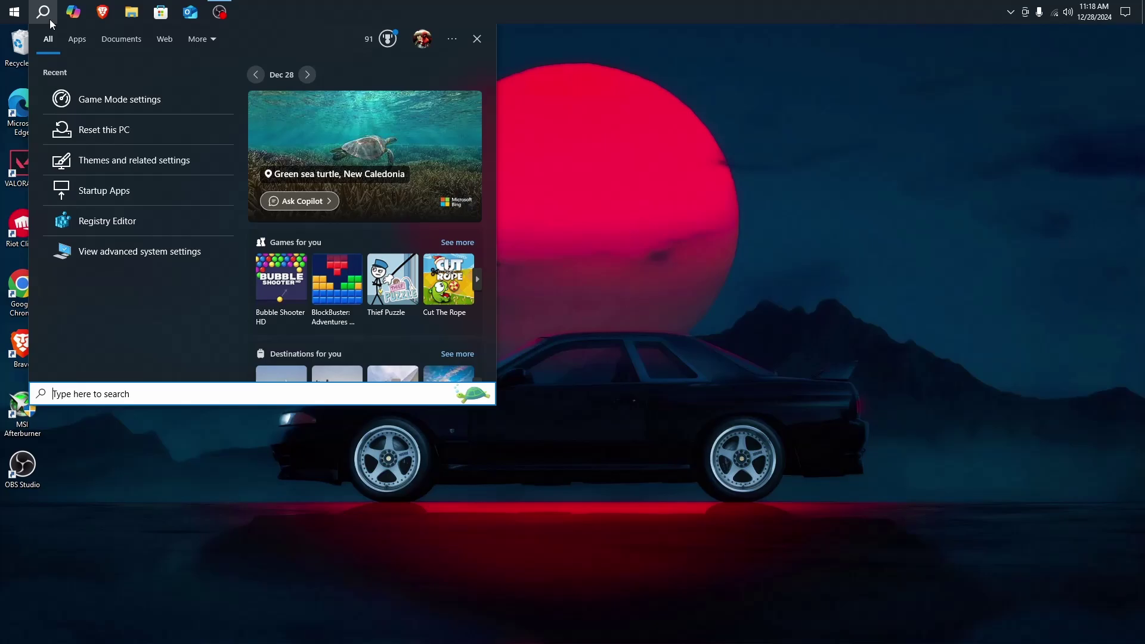
pyautogui.write('reset thi')
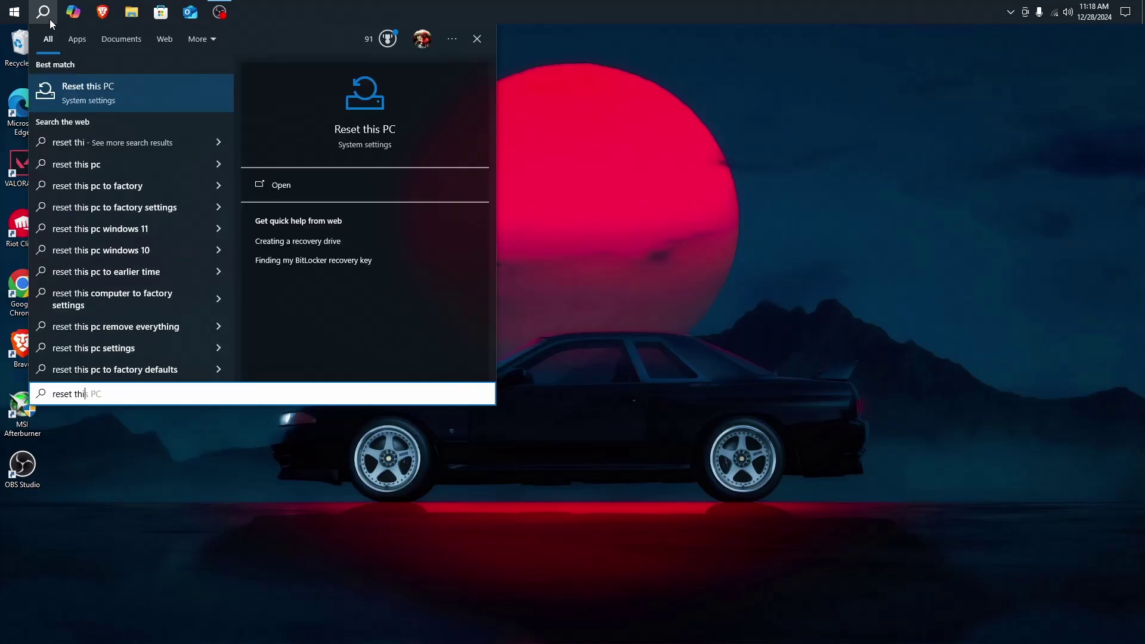
pyautogui.write('s pc')
pyautogui.press('Return')
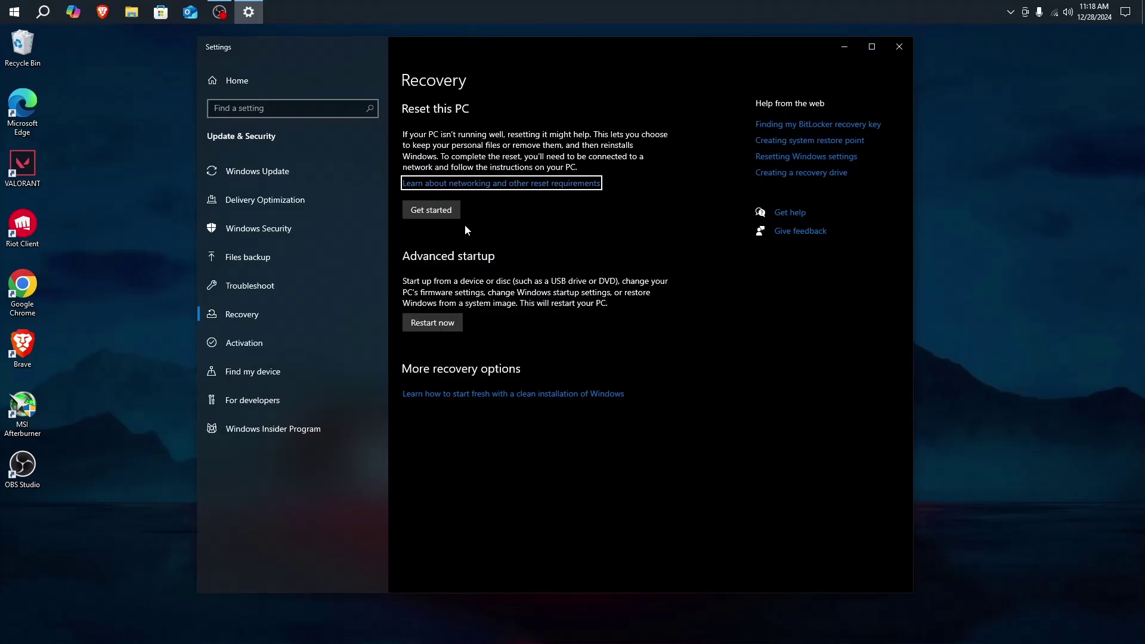
pyautogui.click(445, 213)
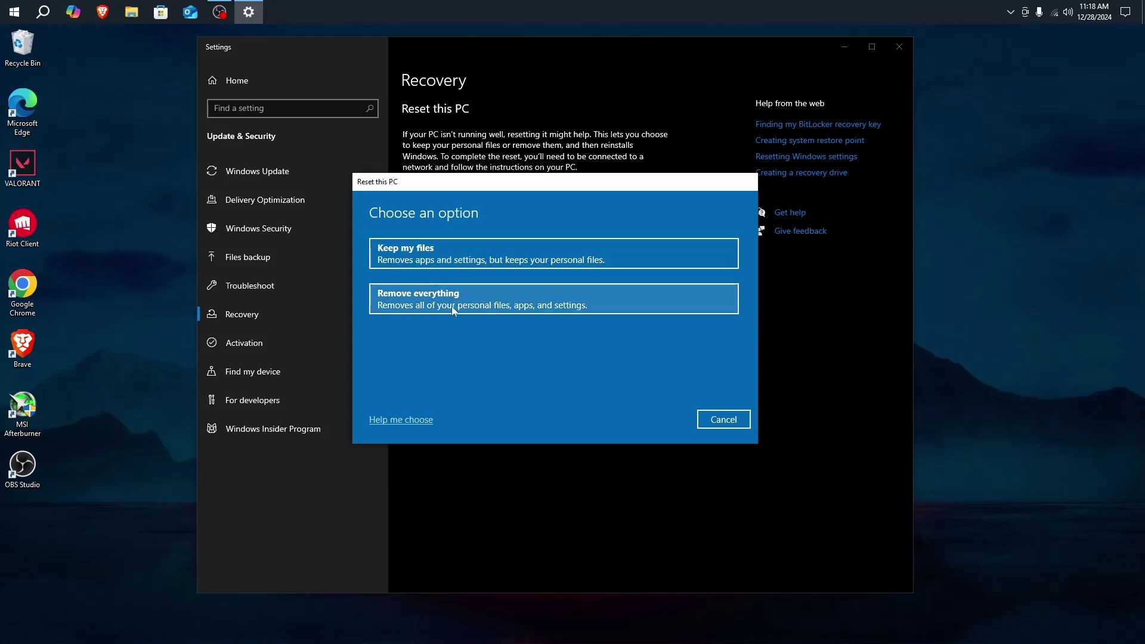
pyautogui.click(723, 424)
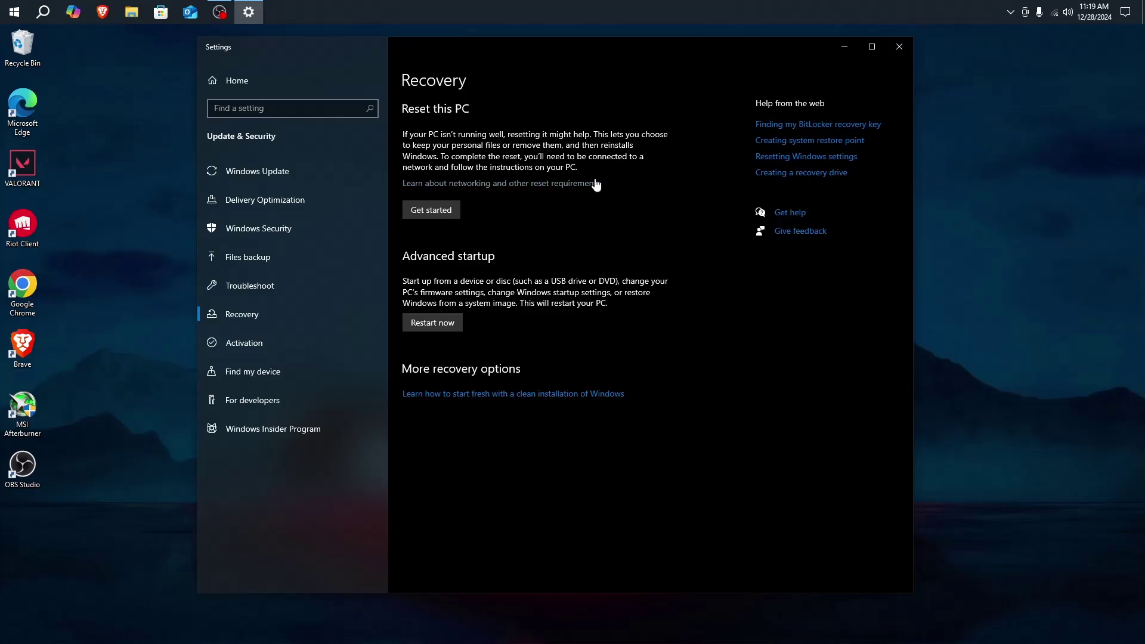
pyautogui.click(896, 50)
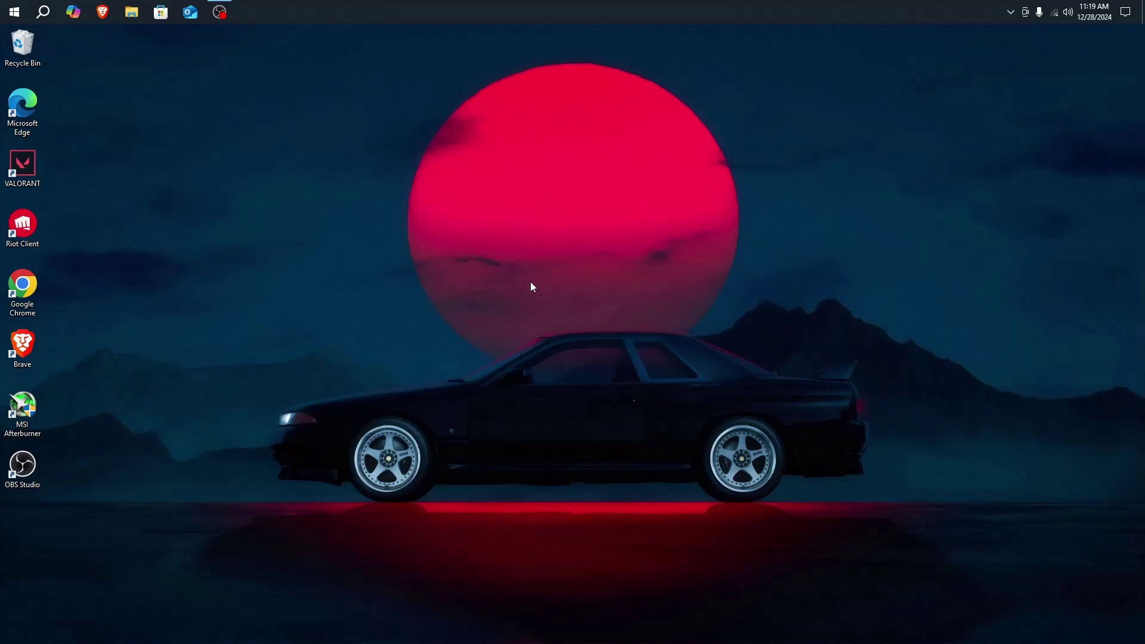
# - Turn on Game Mode in the Windows gaming settings and review the Game Bar and Captures pages
pyautogui.click(42, 12)
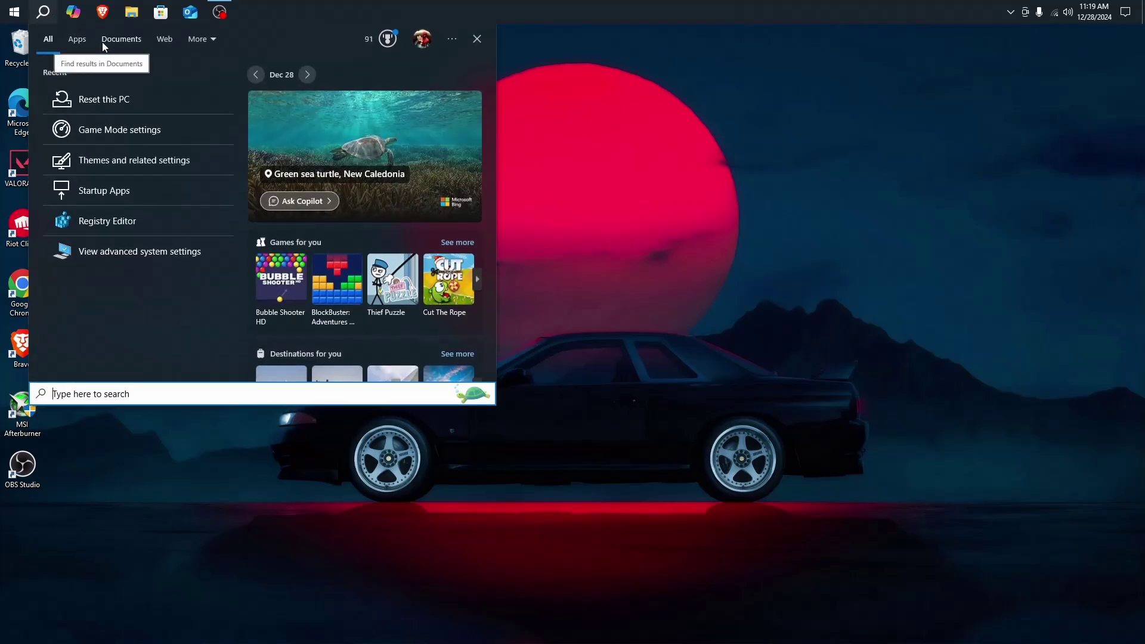
pyautogui.click(145, 126)
pyautogui.moveTo(481, 48); pyautogui.dragTo(516, 54)
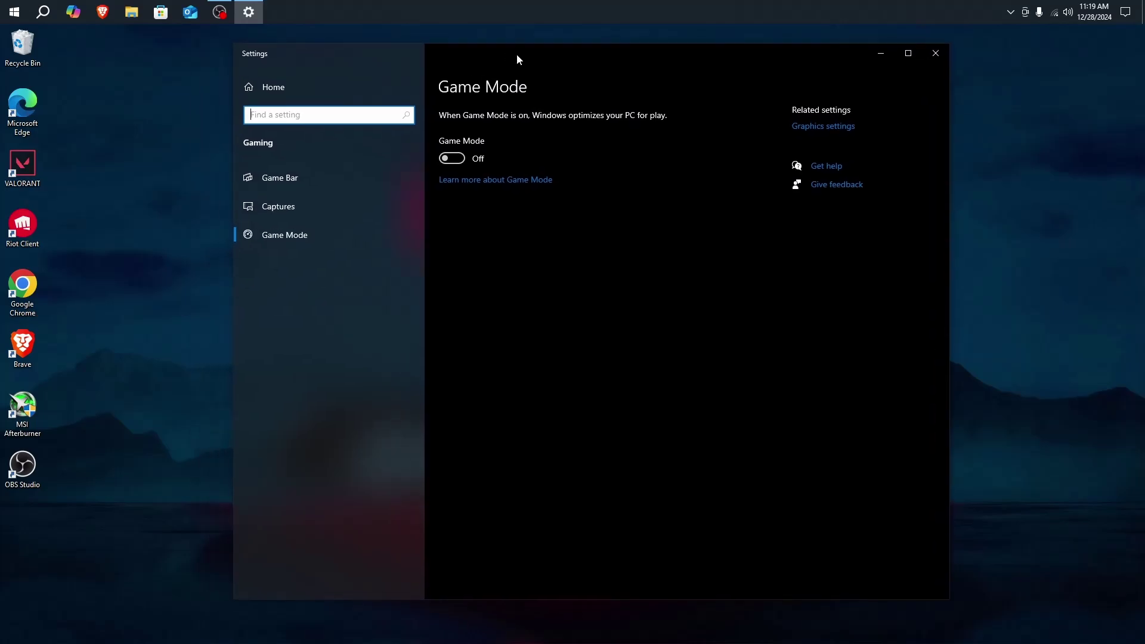
pyautogui.click(457, 162)
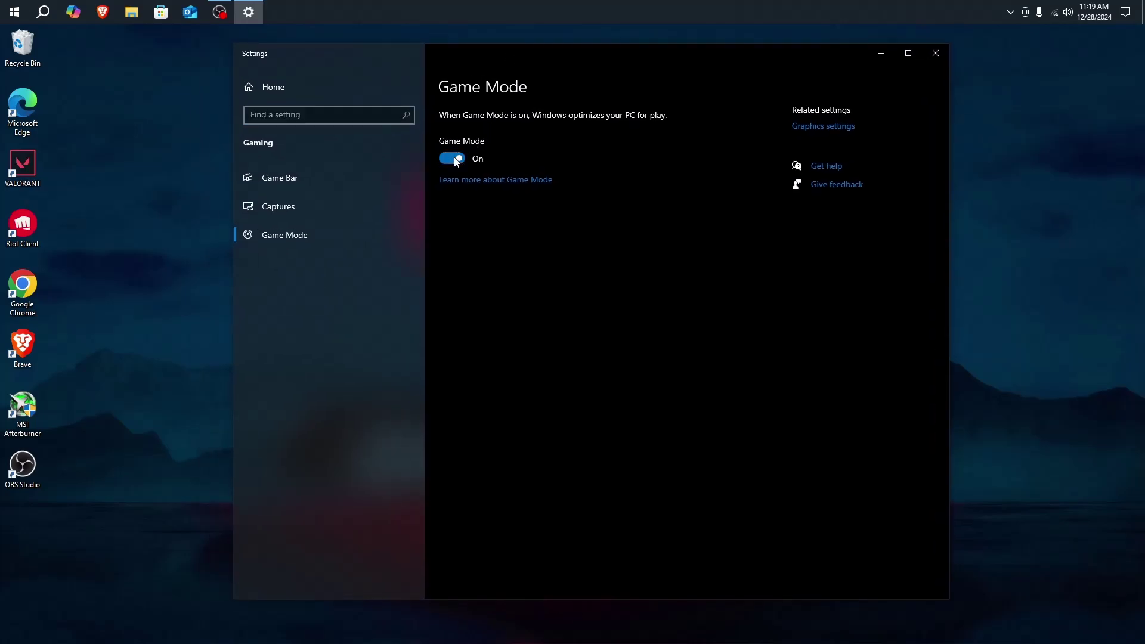
pyautogui.click(357, 186)
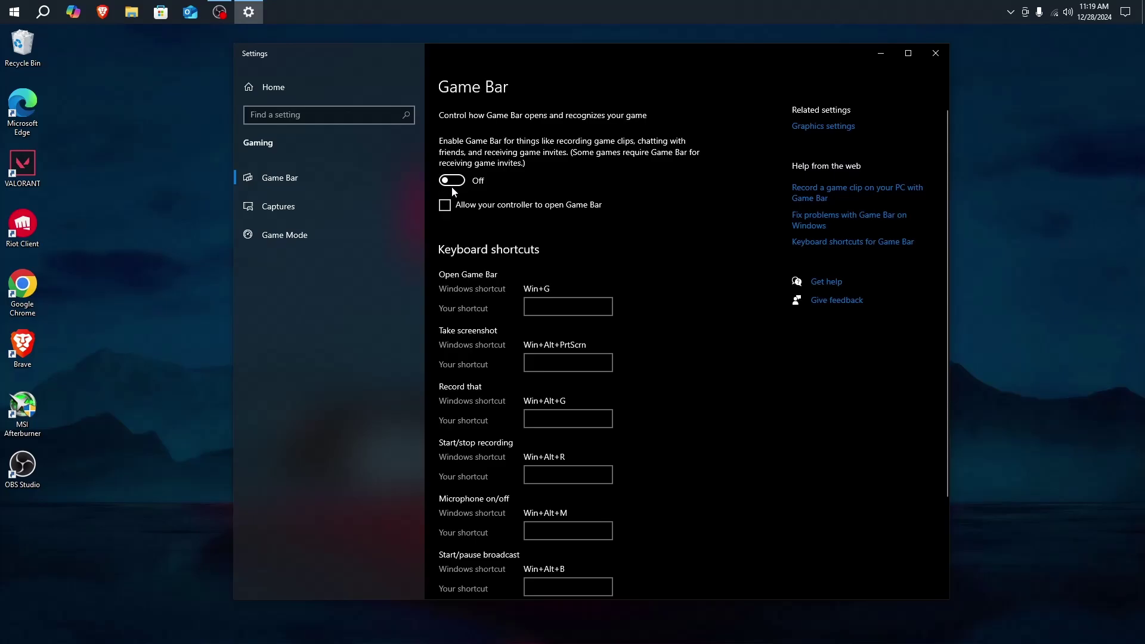
pyautogui.click(375, 200)
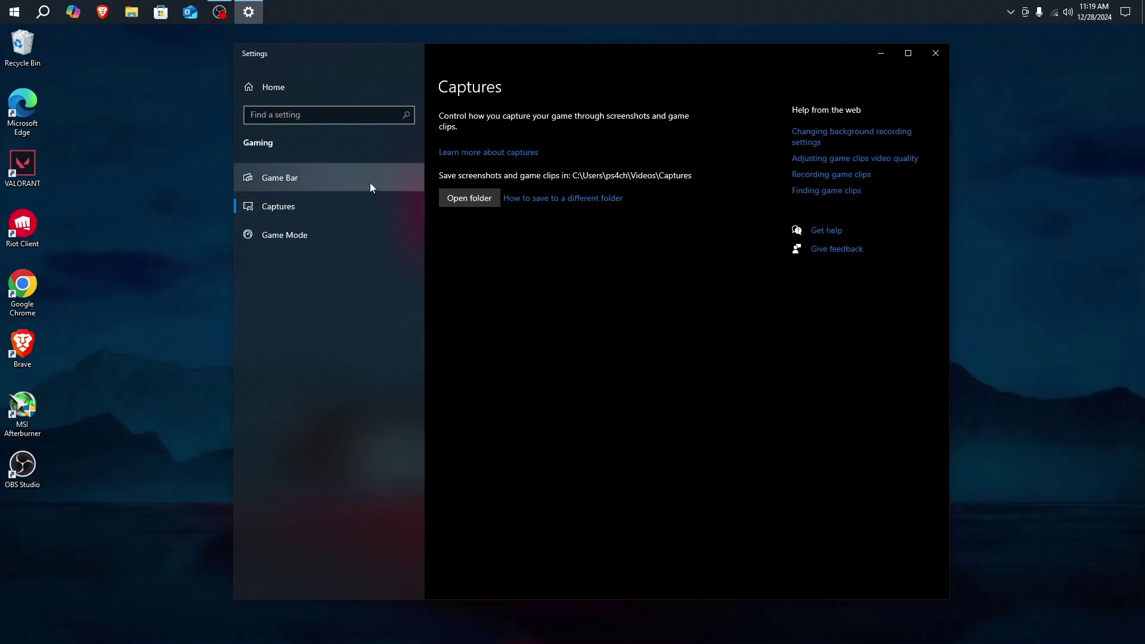
pyautogui.click(370, 184)
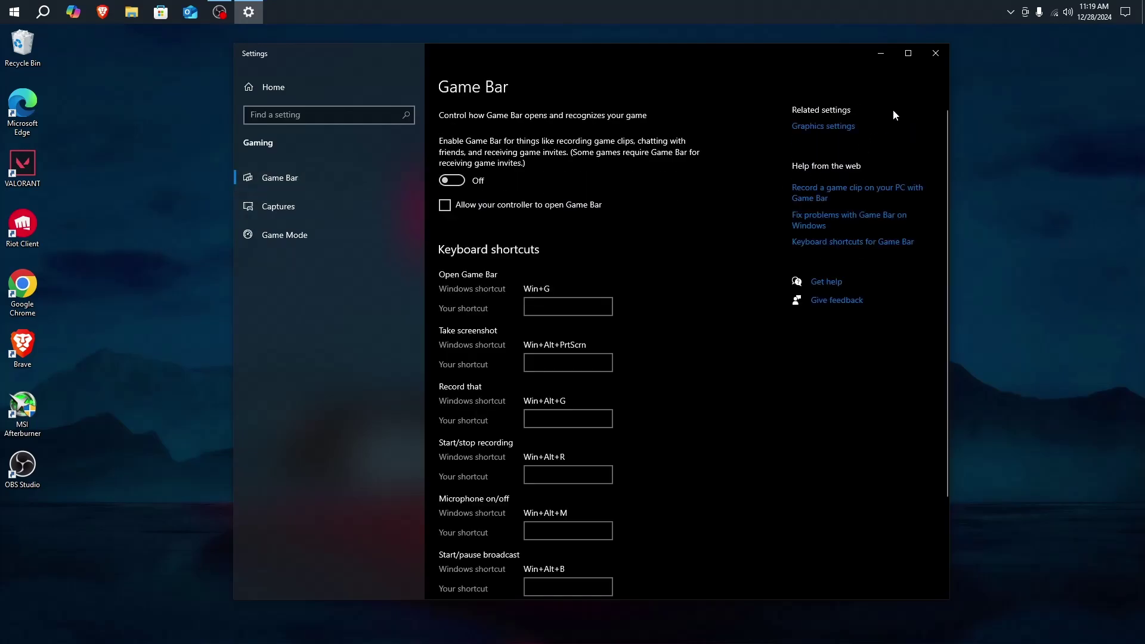
pyautogui.click(933, 55)
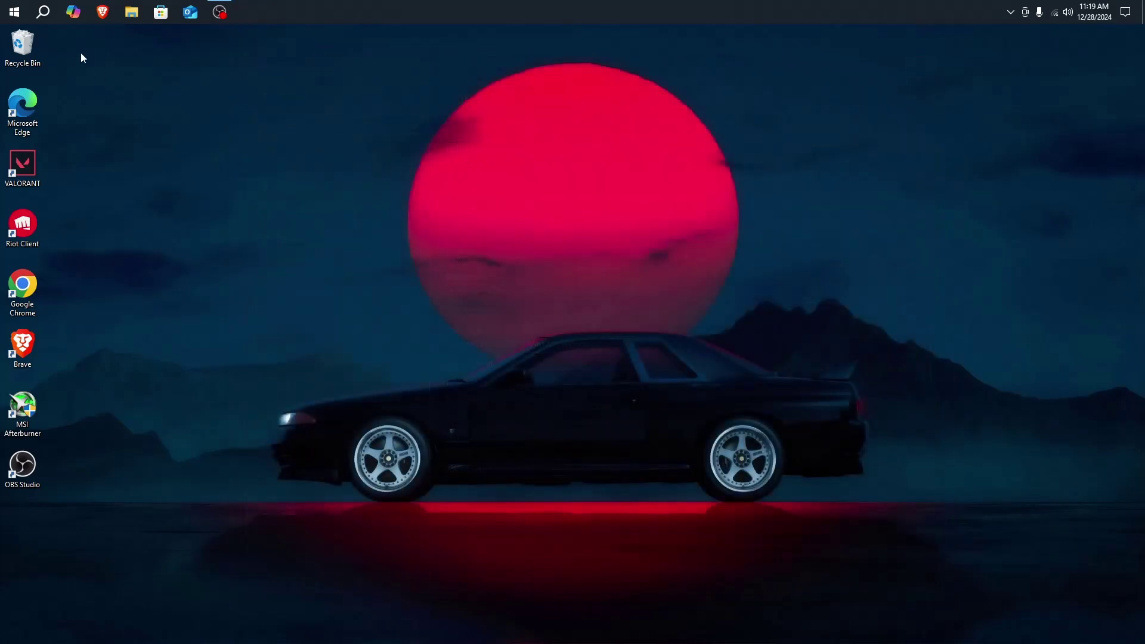
# - Turn off transparency effects in the Windows personalization color settings
pyautogui.click(47, 14)
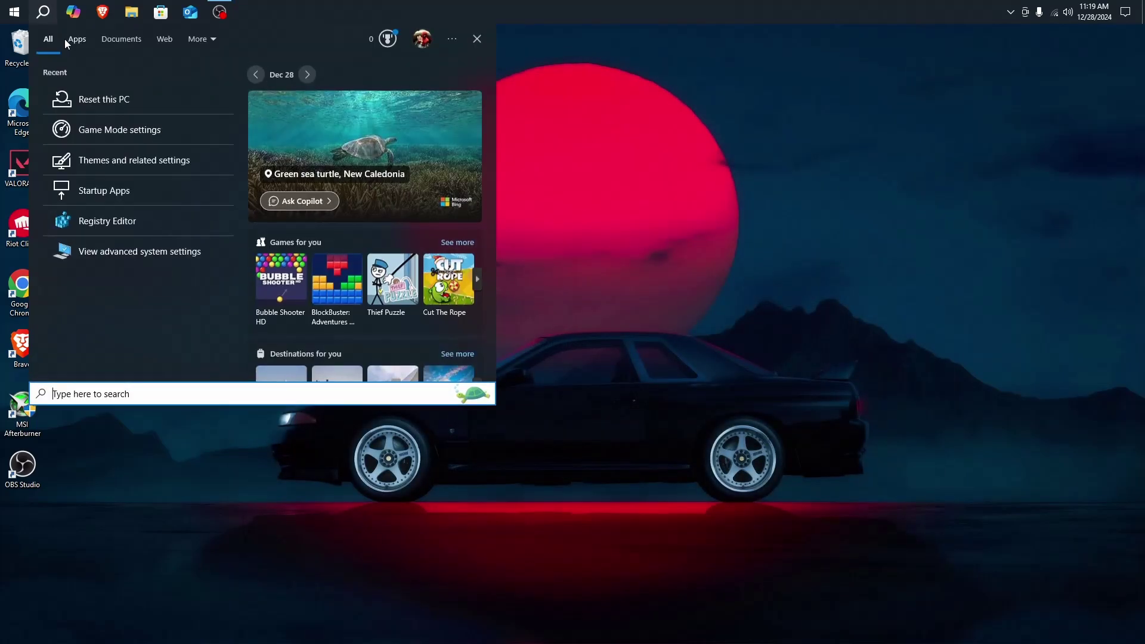
pyautogui.click(153, 163)
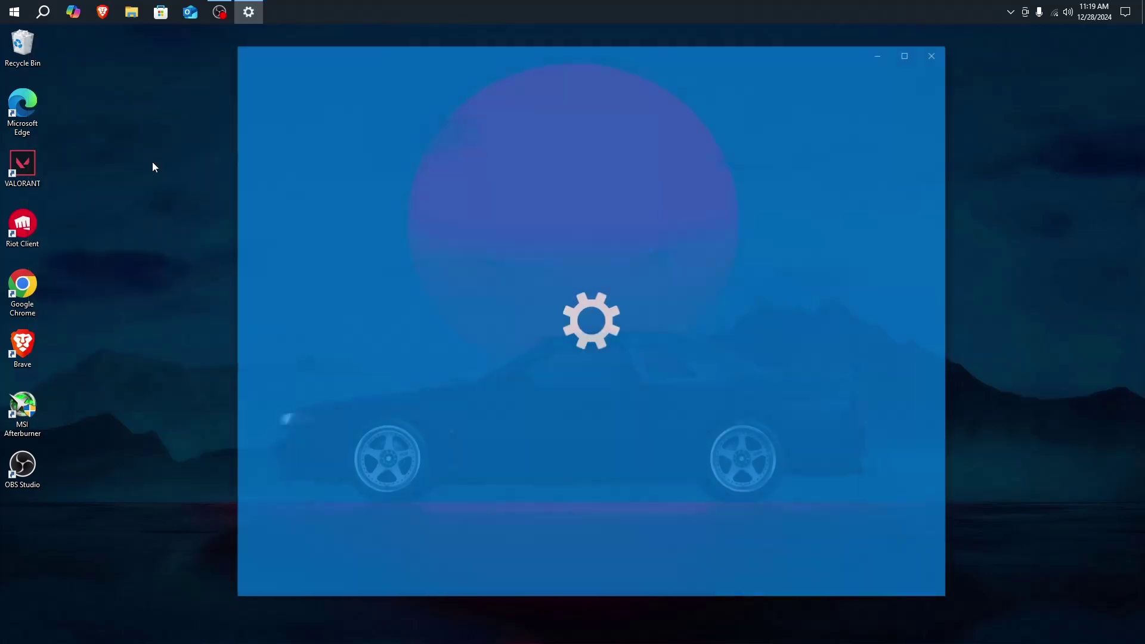
pyautogui.moveTo(488, 49); pyautogui.dragTo(514, 62)
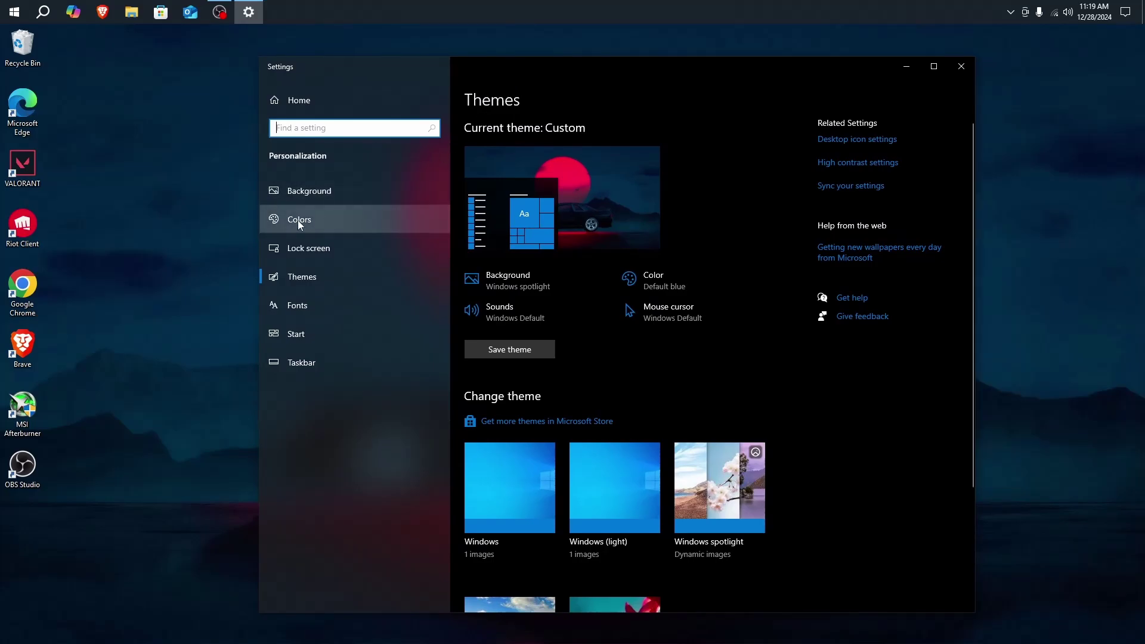
pyautogui.click(323, 221)
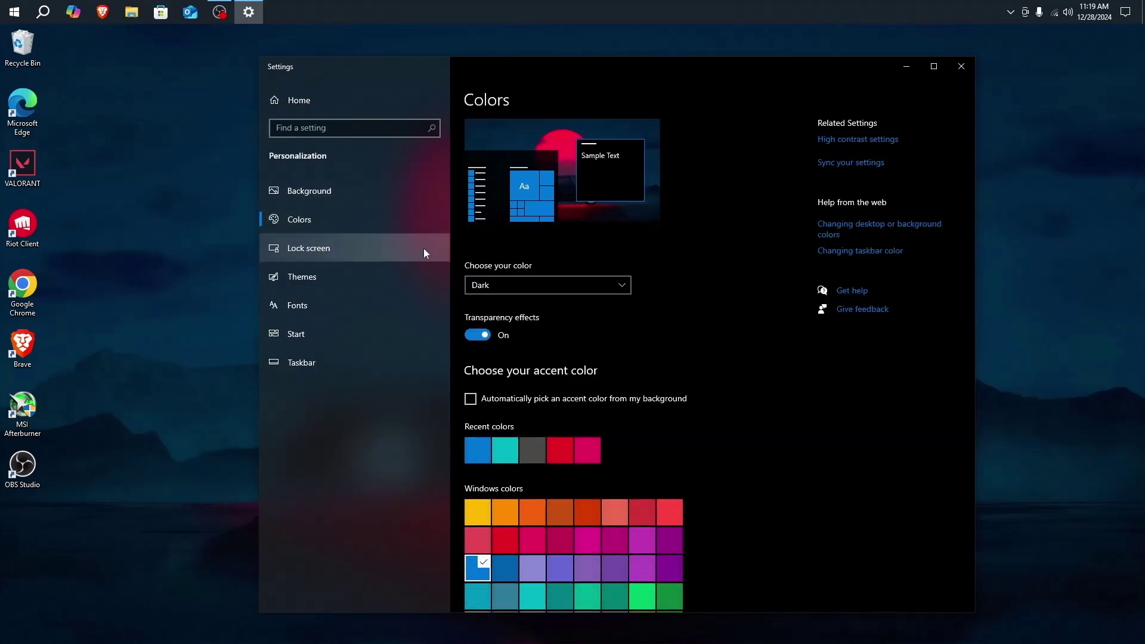
pyautogui.click(481, 336)
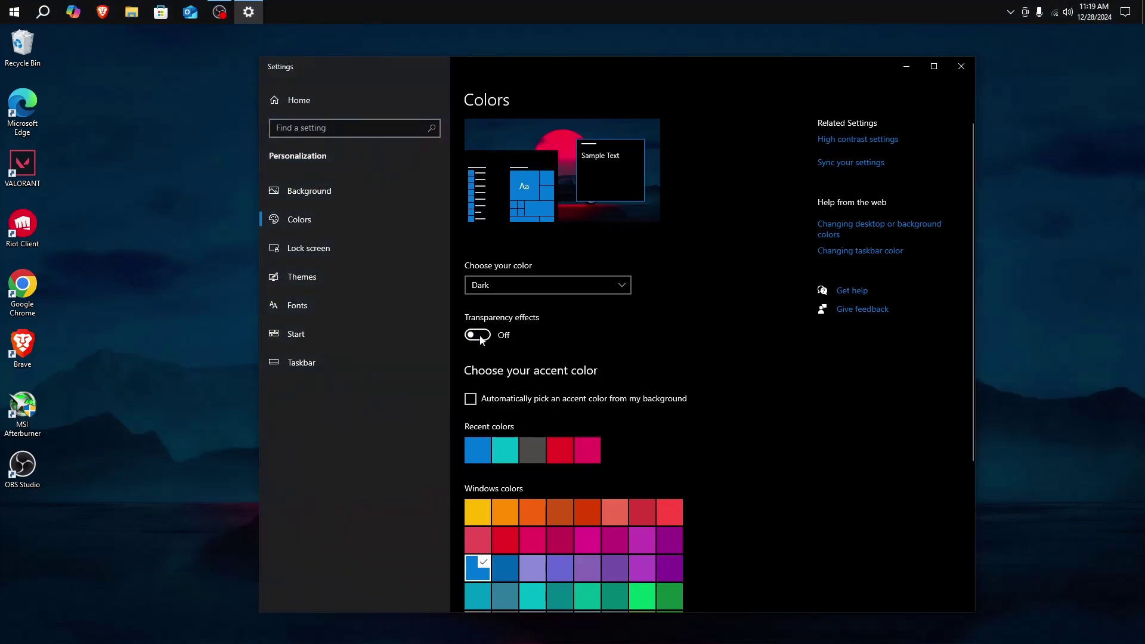
pyautogui.moveTo(760, 67); pyautogui.dragTo(692, 74)
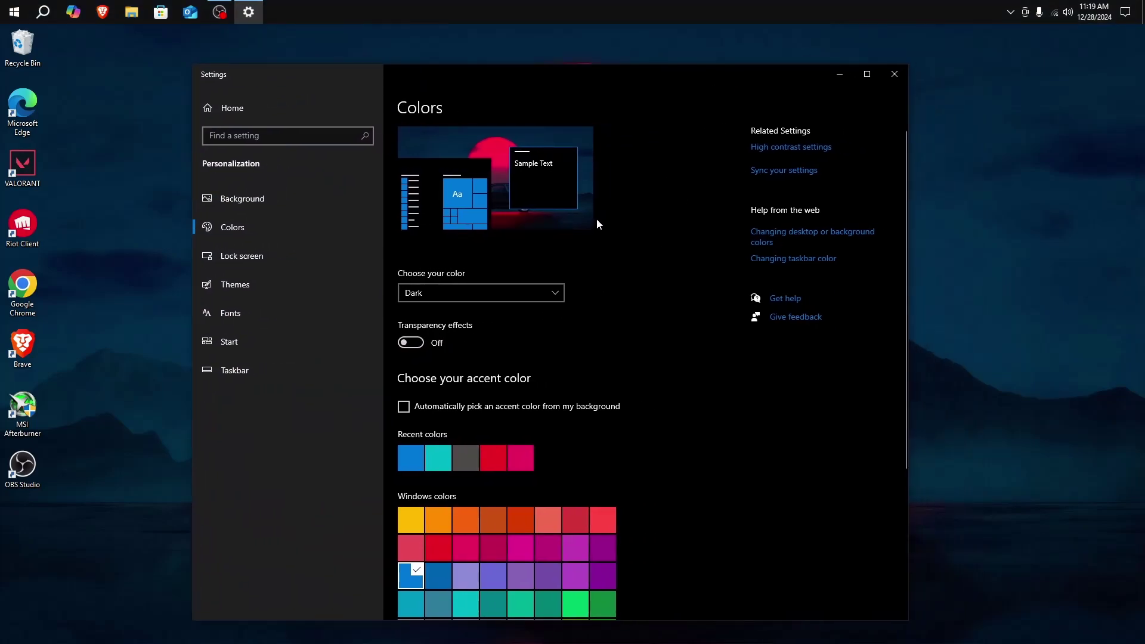
pyautogui.click(889, 74)
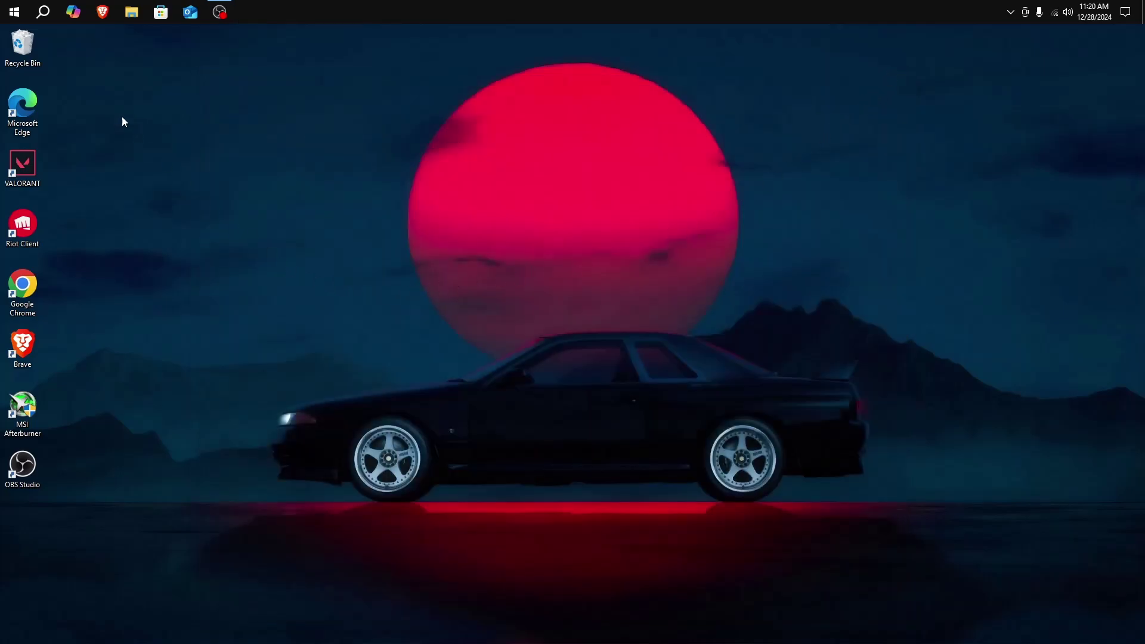
# - Disable Vanguard tray notification, Update, Riot Client, Phone Link, Microsoft OneDrive, Microsoft Edge and Microsoft 365 (Office) as startup apps
pyautogui.click(52, 20)
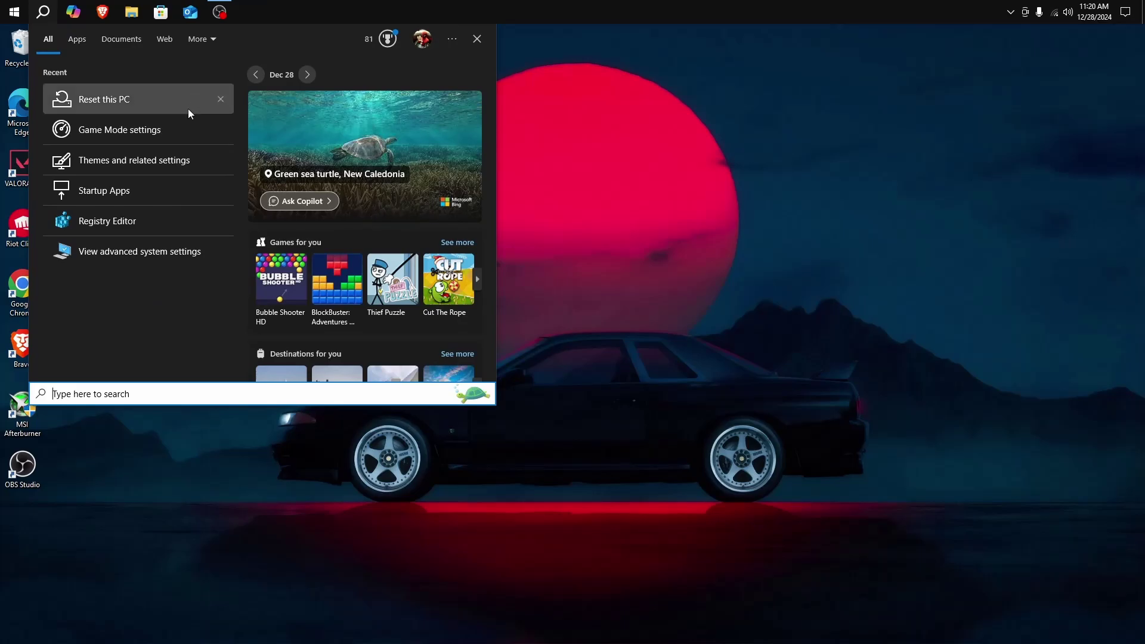
pyautogui.click(156, 194)
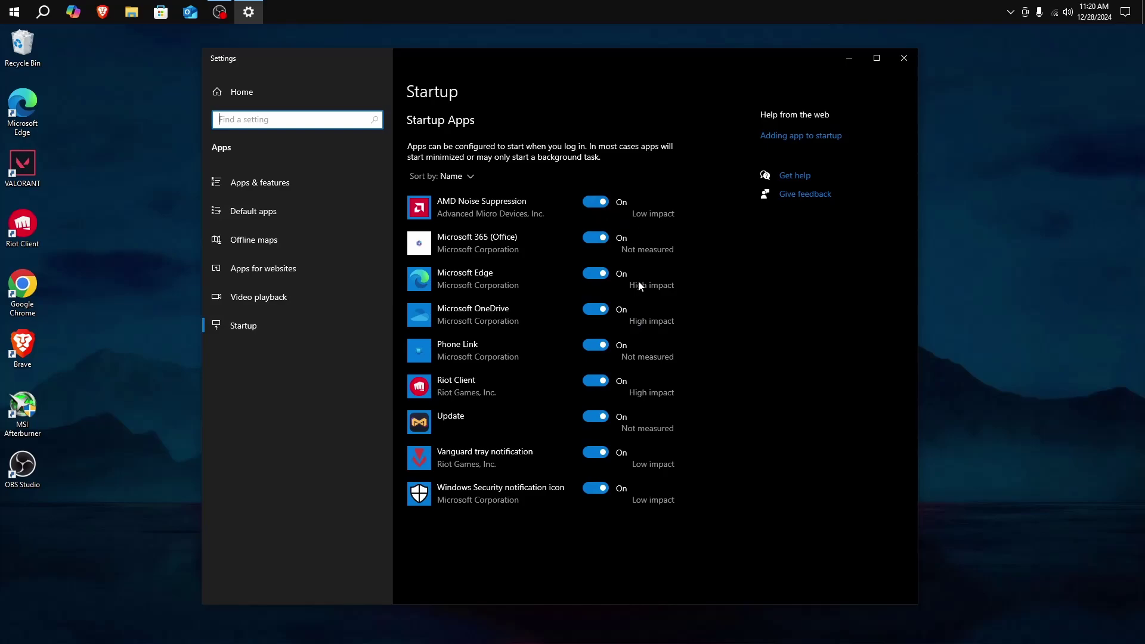
pyautogui.click(596, 452)
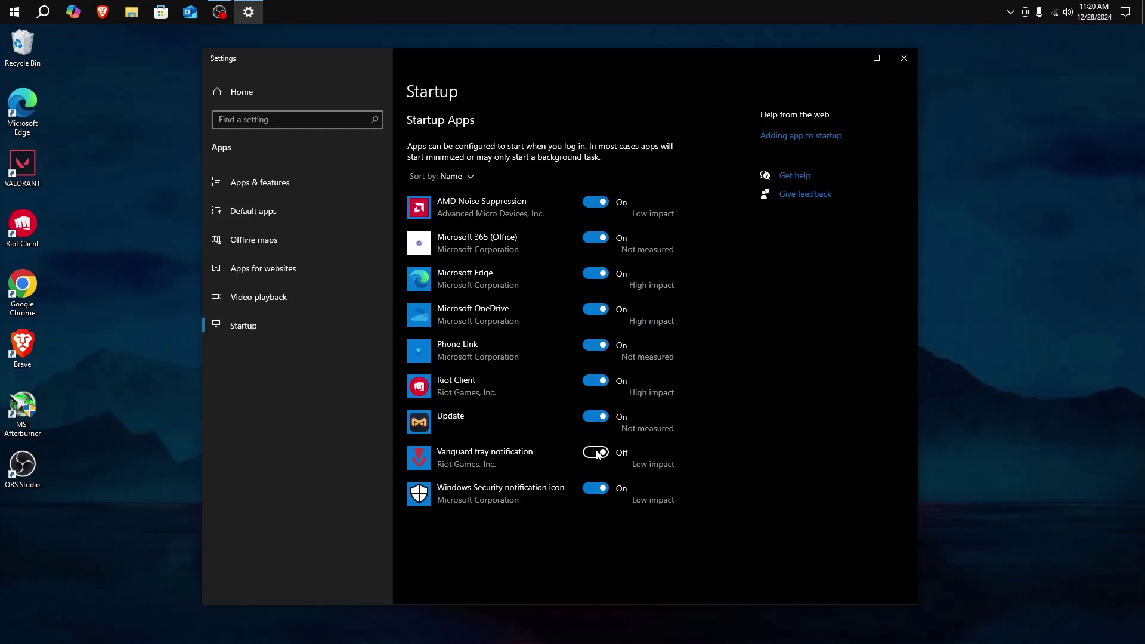
pyautogui.click(597, 417)
pyautogui.click(597, 381)
pyautogui.click(596, 346)
pyautogui.click(599, 310)
pyautogui.click(598, 274)
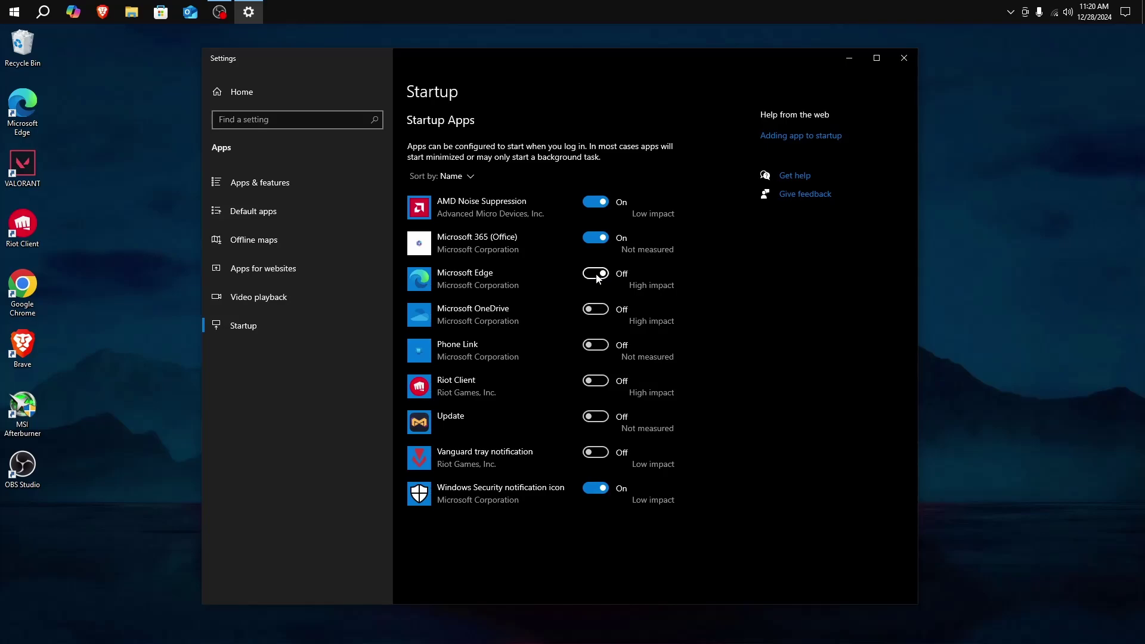
pyautogui.click(596, 238)
pyautogui.click(904, 58)
# - Open the Performance Options from the advanced system settings and place the dialog beside System Properties
pyautogui.click(42, 12)
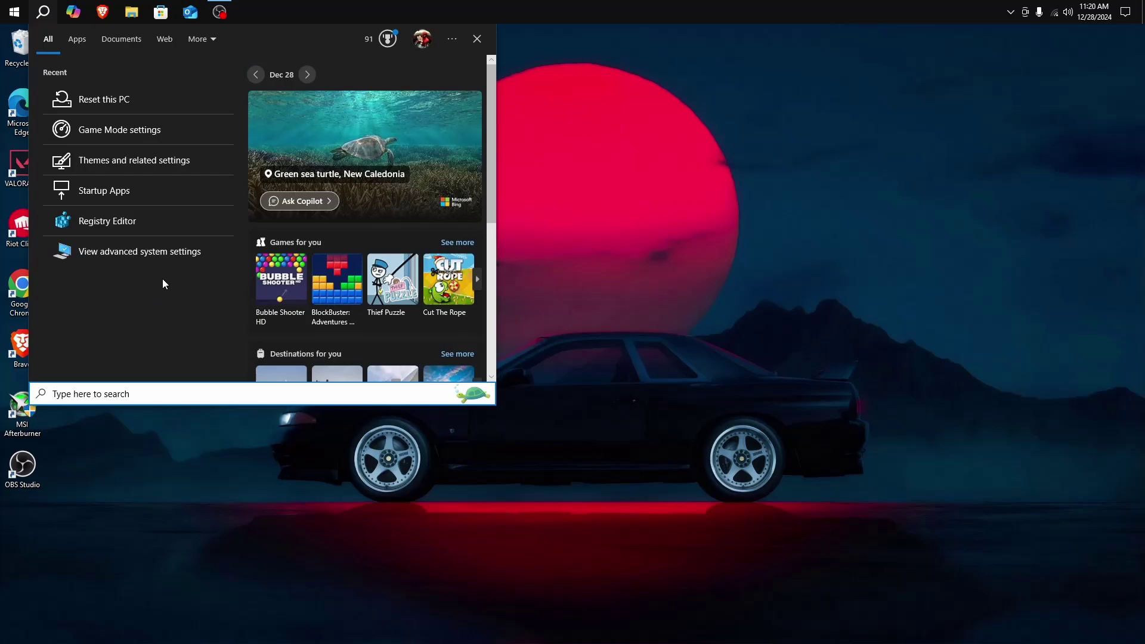
pyautogui.click(182, 261)
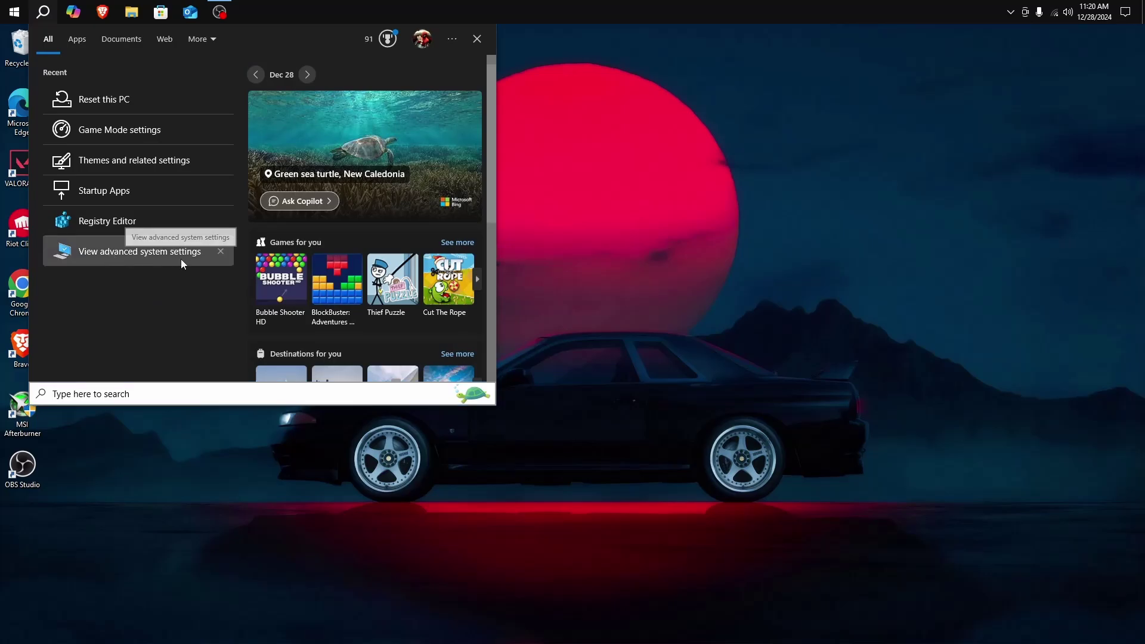
pyautogui.moveTo(439, 176); pyautogui.dragTo(532, 155)
pyautogui.click(425, 195)
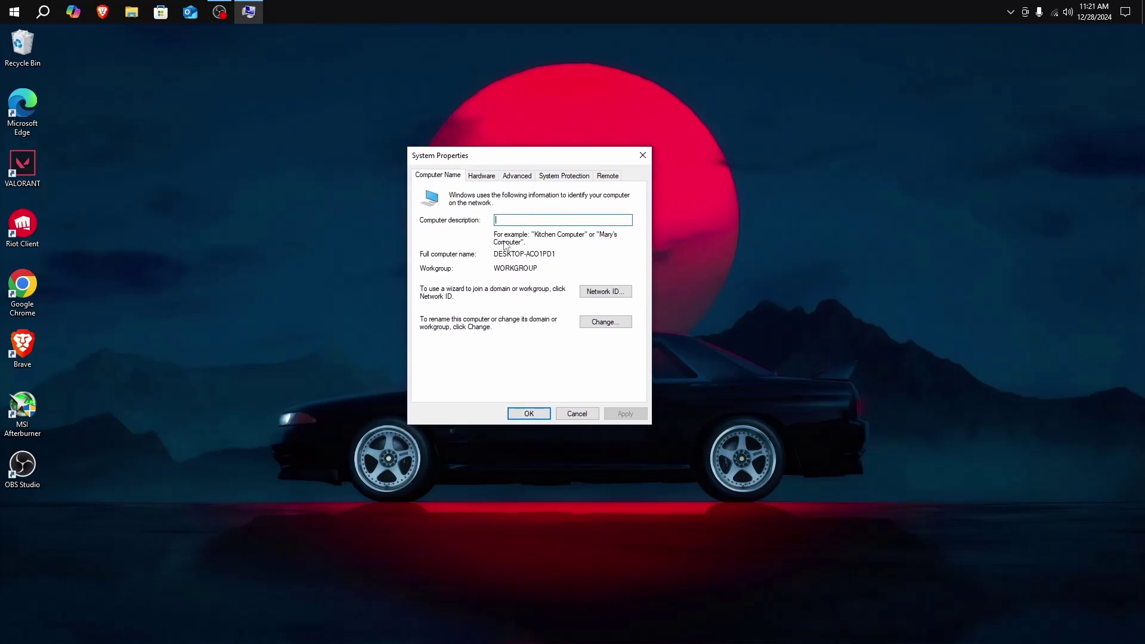
pyautogui.click(518, 177)
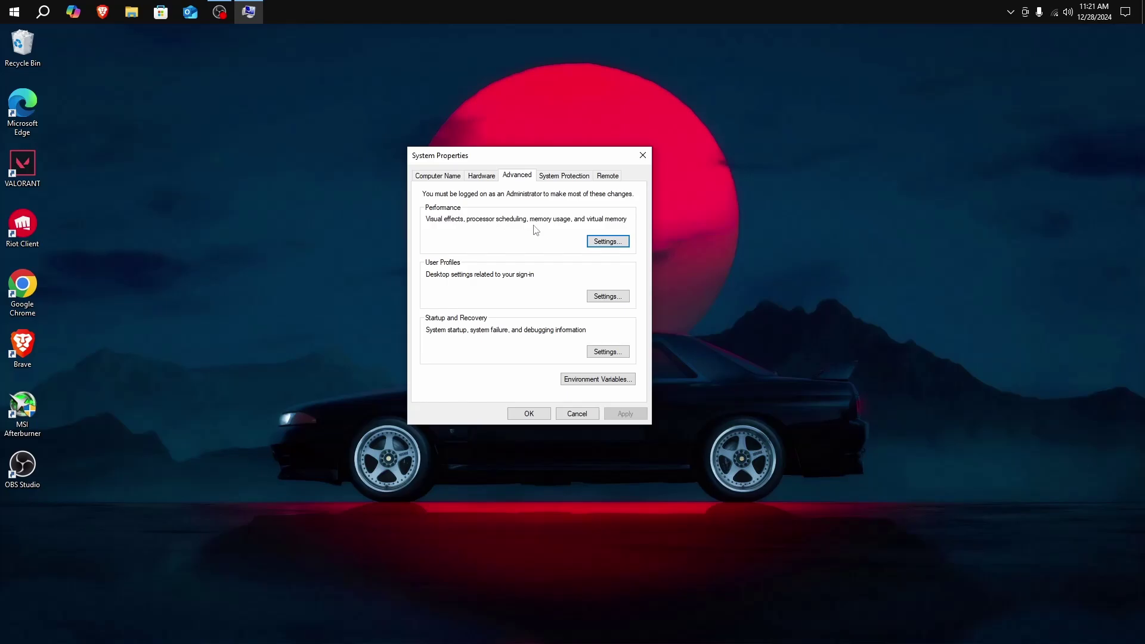
pyautogui.click(615, 242)
pyautogui.moveTo(541, 208); pyautogui.dragTo(798, 153)
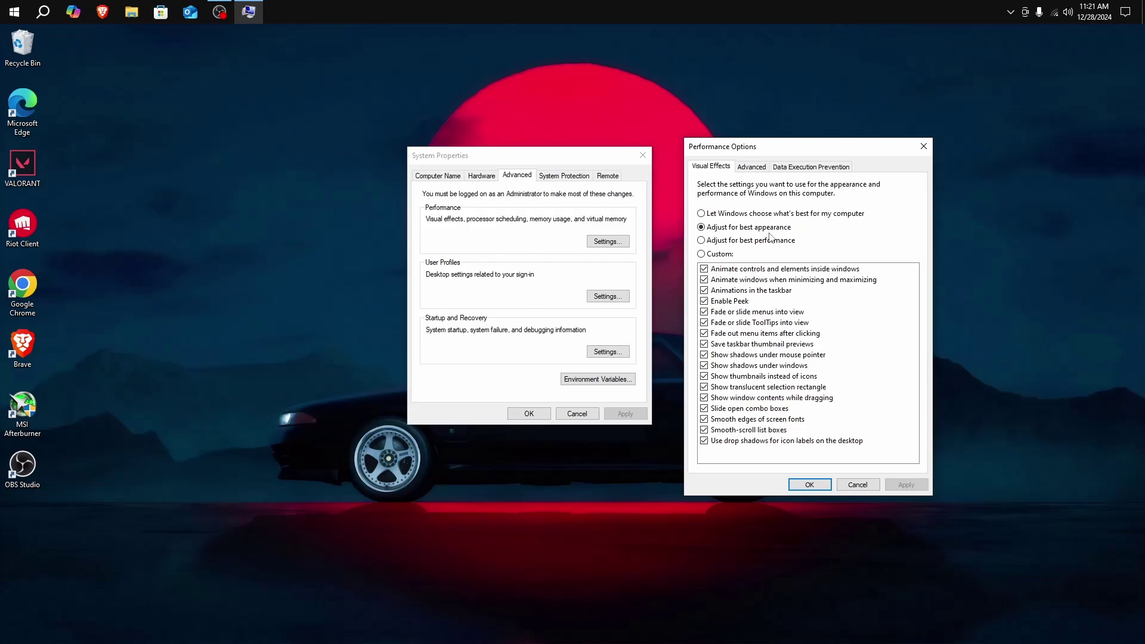
# - Adjust visual effects for best performance, keep only Smooth edges of screen fonts enabled, and apply the change
pyautogui.click(702, 241)
pyautogui.click(706, 422)
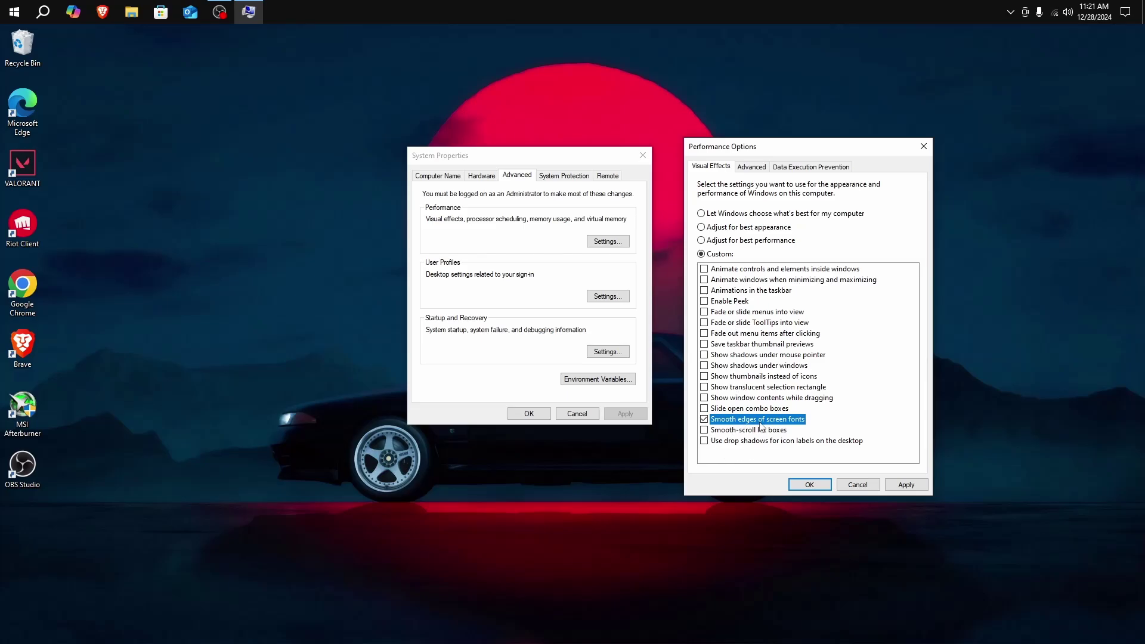
pyautogui.click(898, 483)
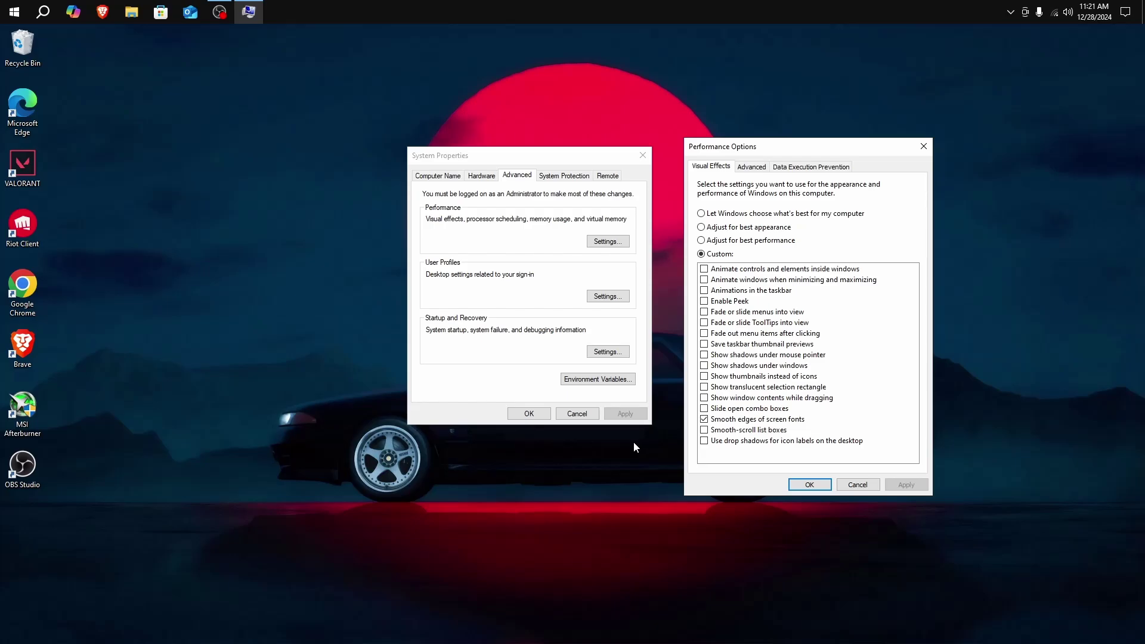
pyautogui.click(810, 485)
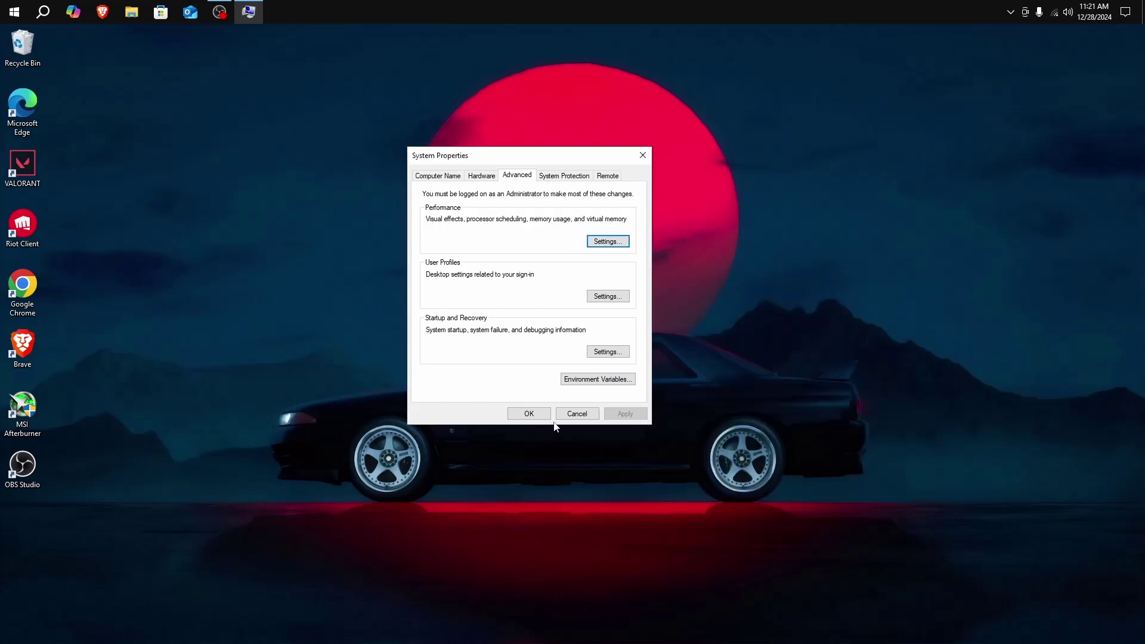
pyautogui.click(529, 413)
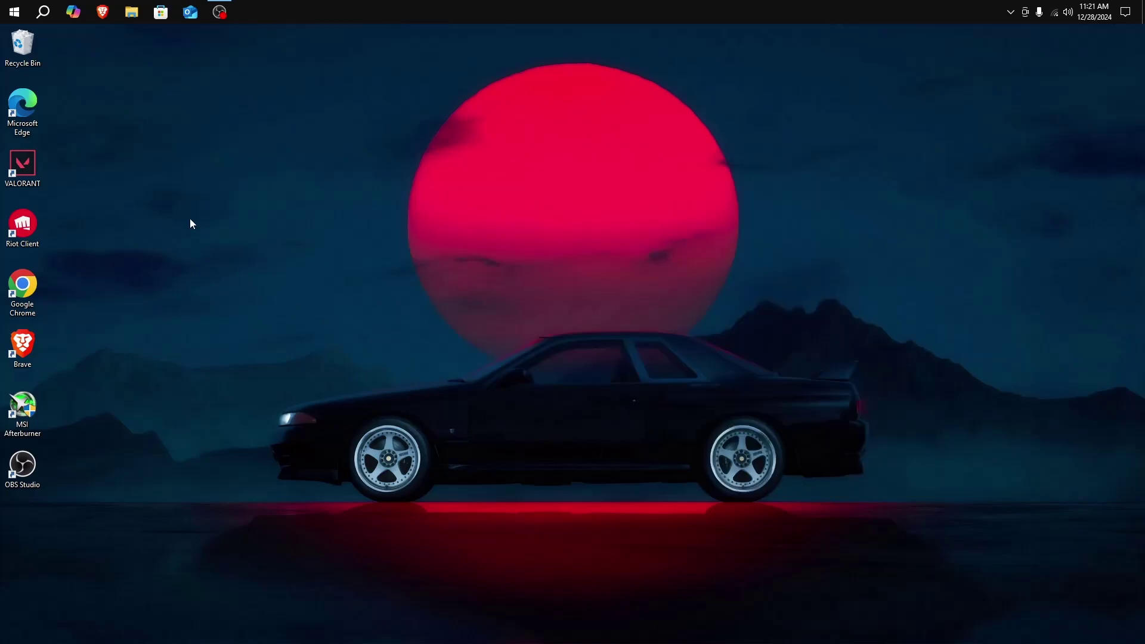
pyautogui.click(49, 20)
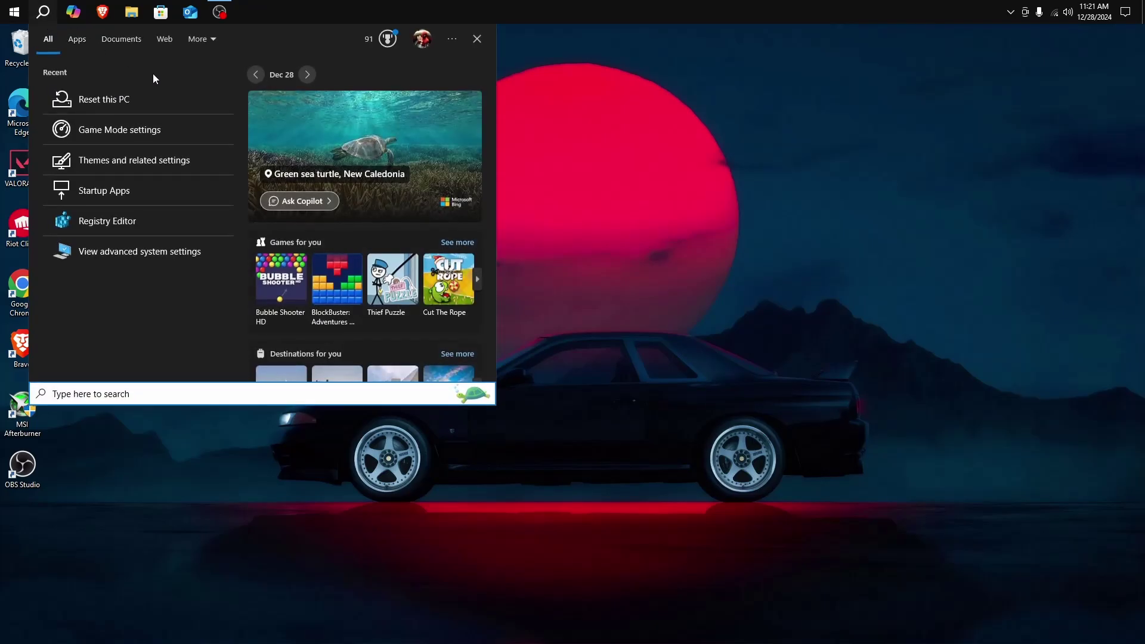
pyautogui.click(591, 122)
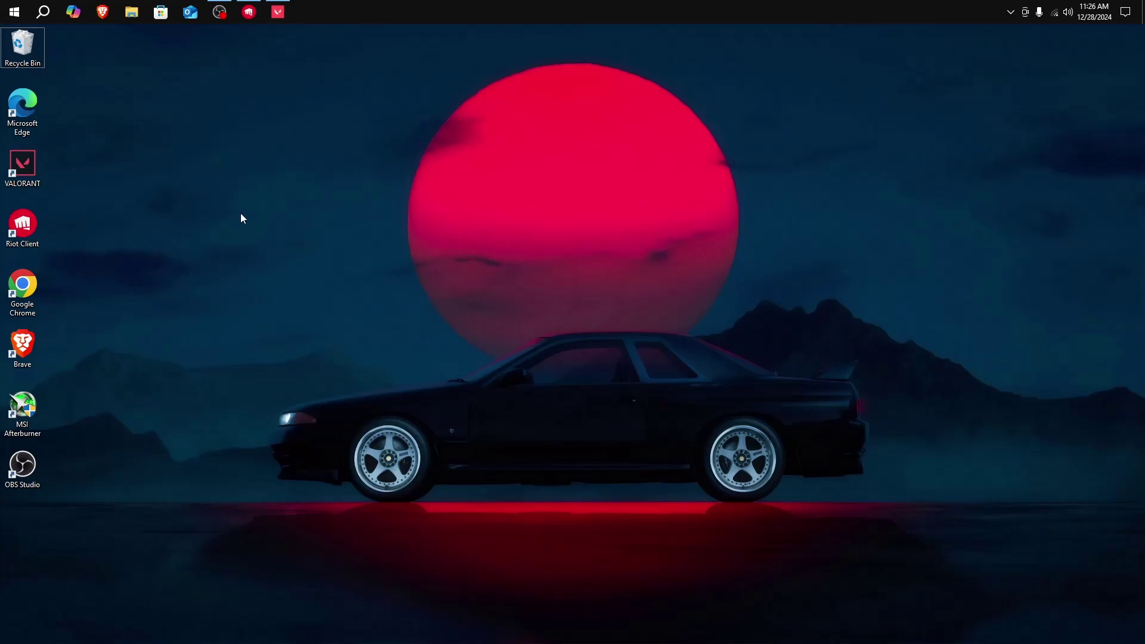
# - Switch to Brave, search the web for "CTT tool" and open The Ultimate Windows Utility page on christitus.com
pyautogui.click(102, 17)
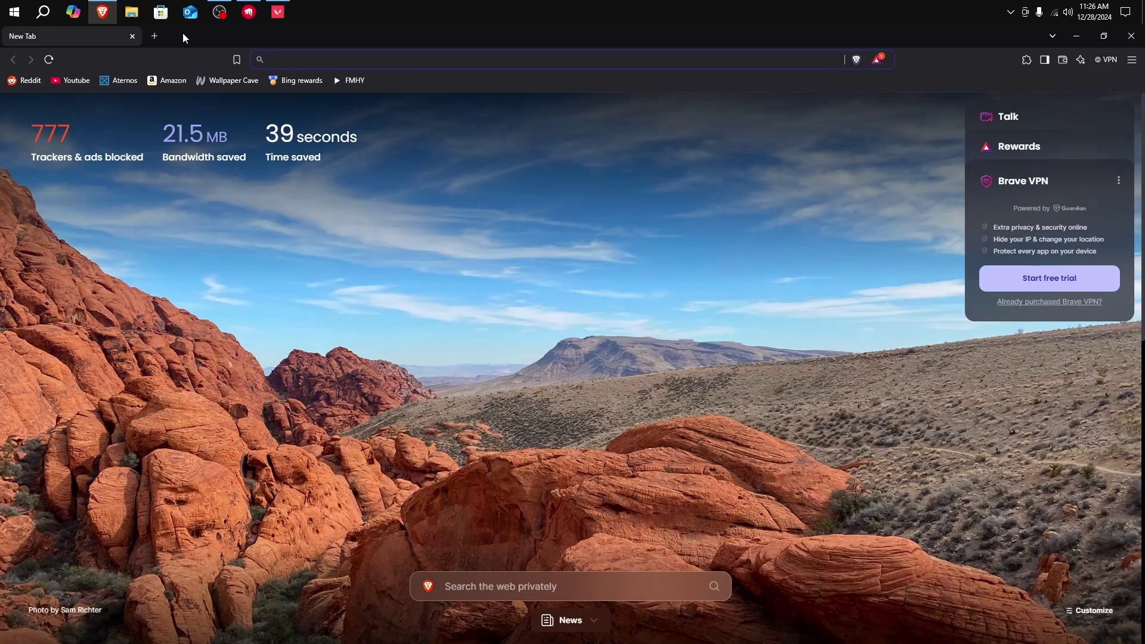
pyautogui.write('CTT ')
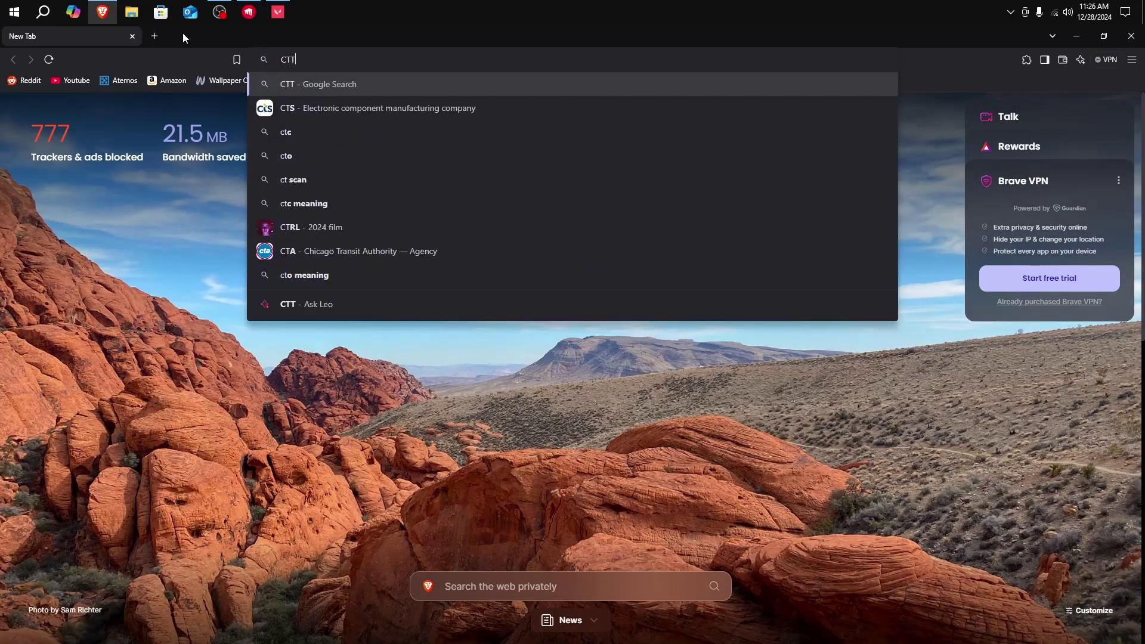
pyautogui.write('tool')
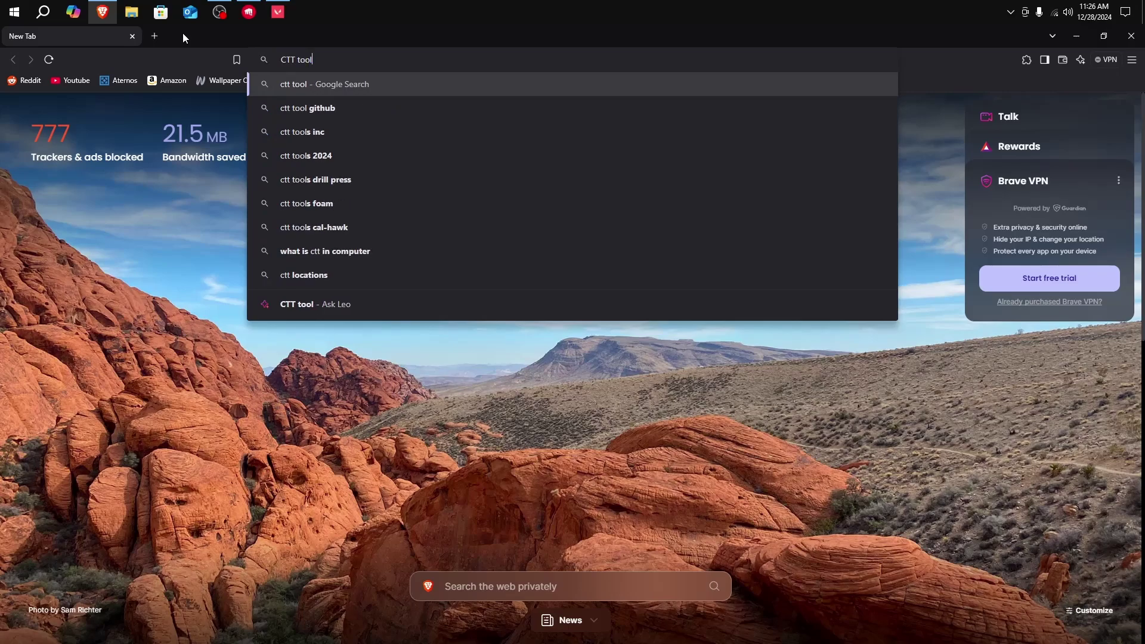
pyautogui.press('Return')
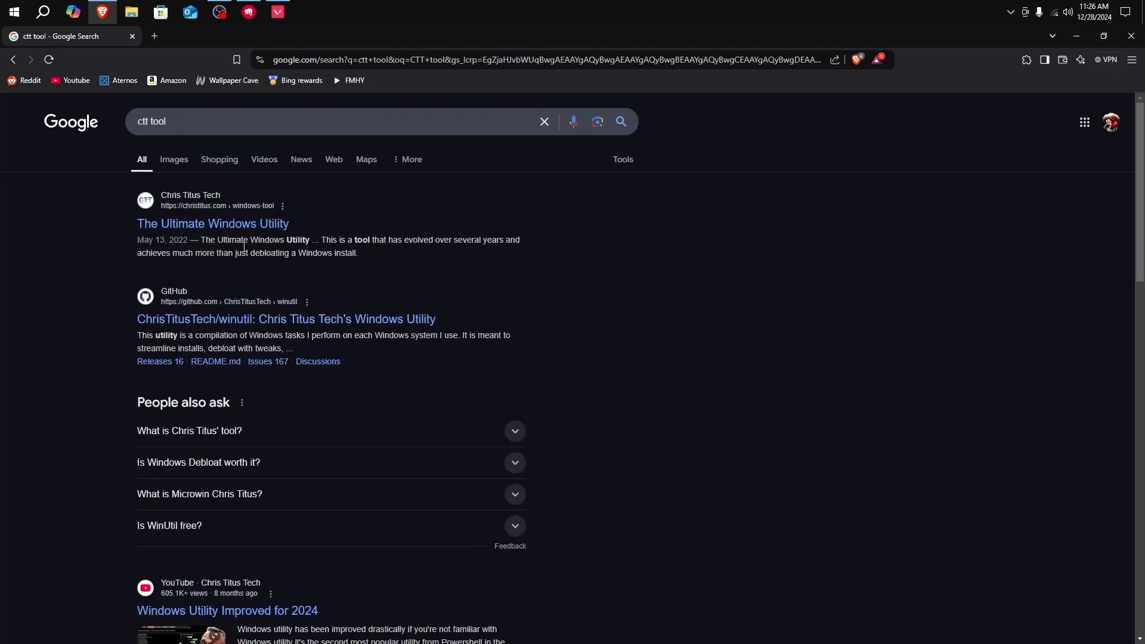
pyautogui.click(215, 226)
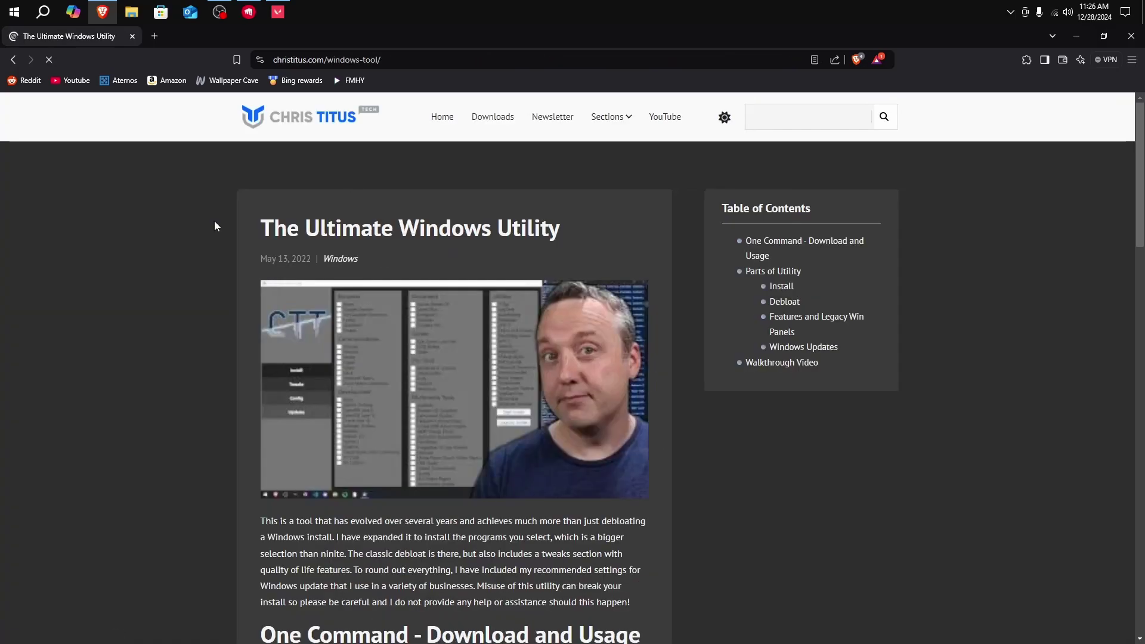
# - Copy the PowerShell command from the One Command - Download and Usage section of the page
pyautogui.scroll(-2, 543, 251)
pyautogui.scroll(2, 544, 248)
pyautogui.scroll(-2, 495, 356)
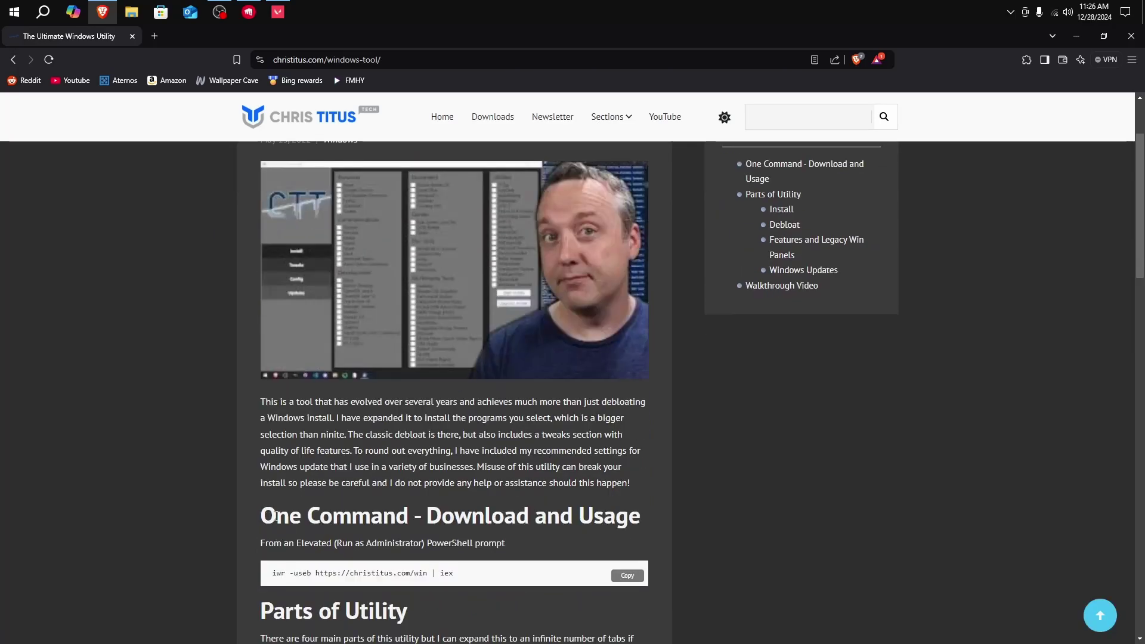
pyautogui.moveTo(261, 515); pyautogui.dragTo(421, 538)
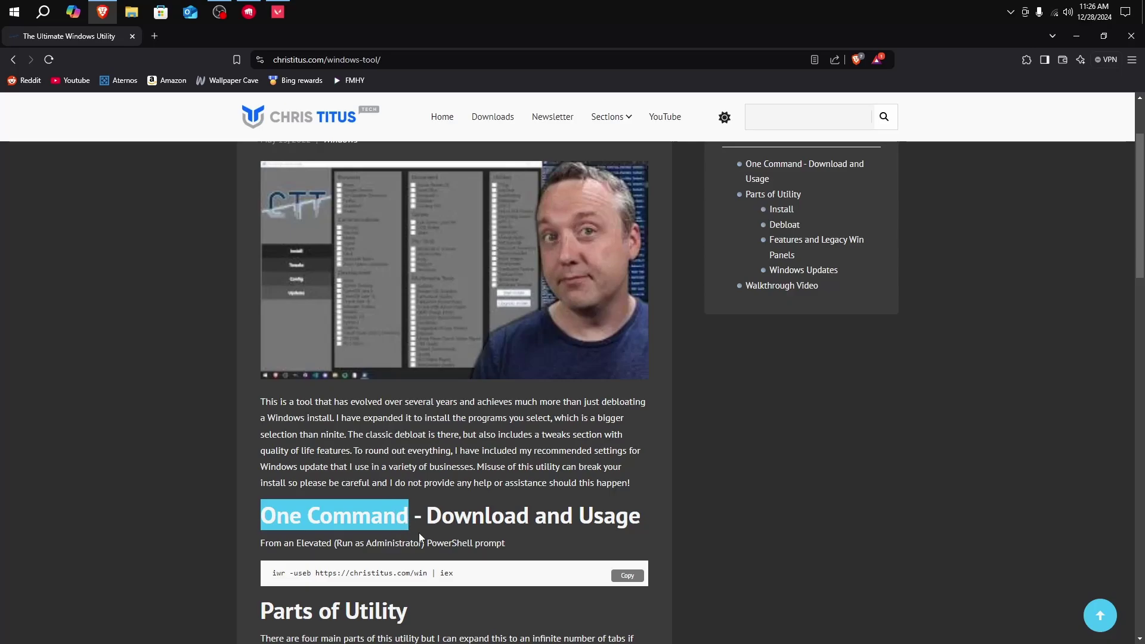
pyautogui.click(423, 540)
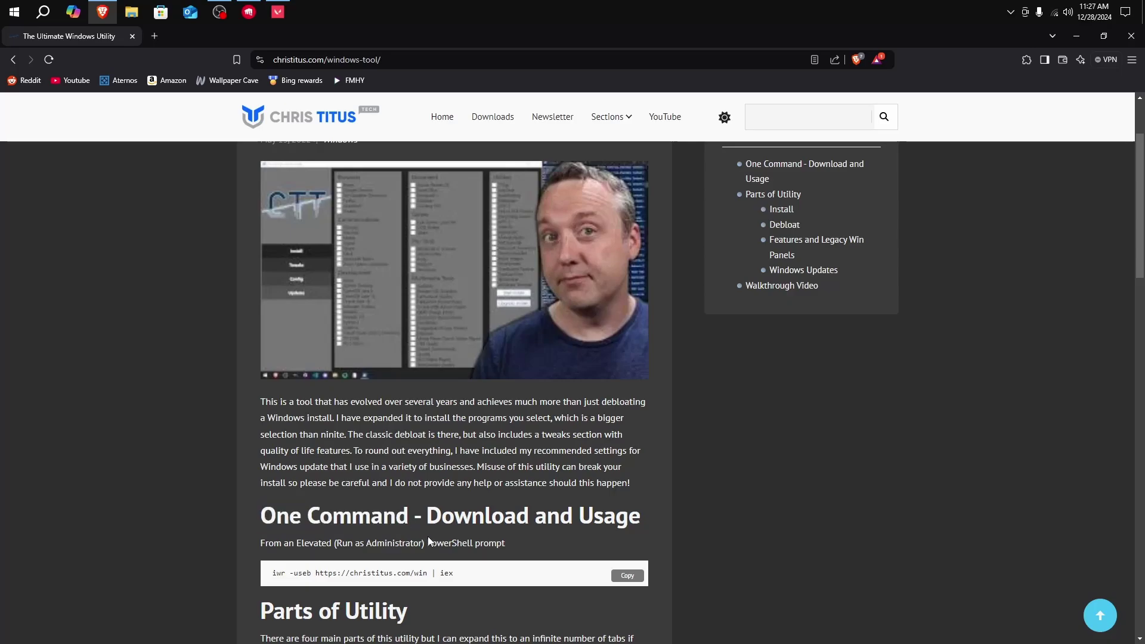
pyautogui.click(628, 576)
pyautogui.rightClick(14, 11)
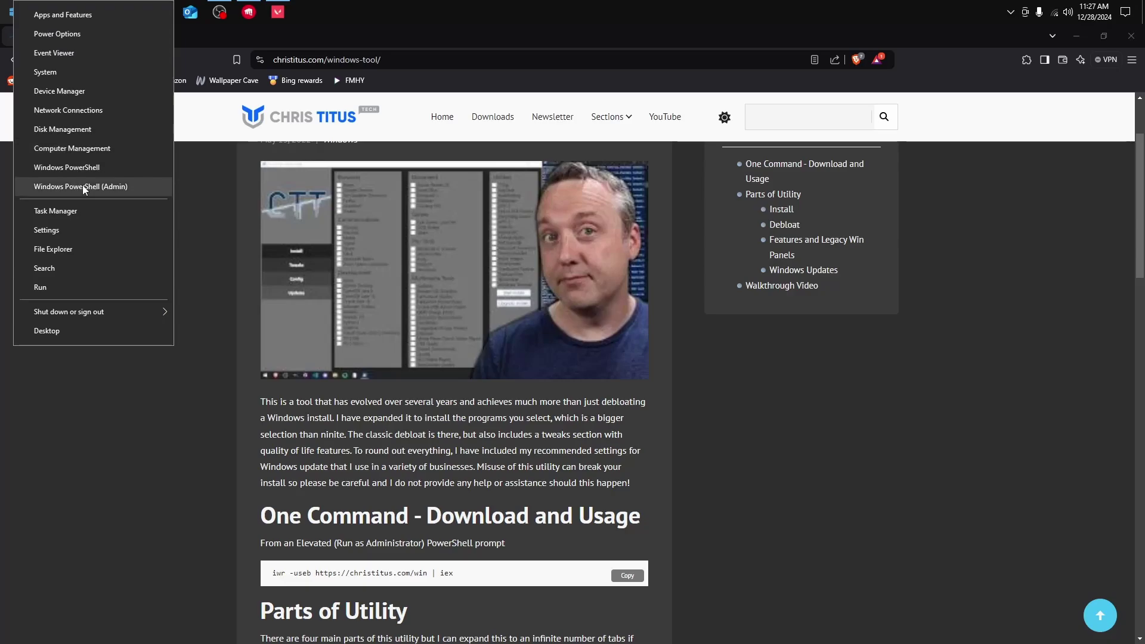
pyautogui.click(128, 187)
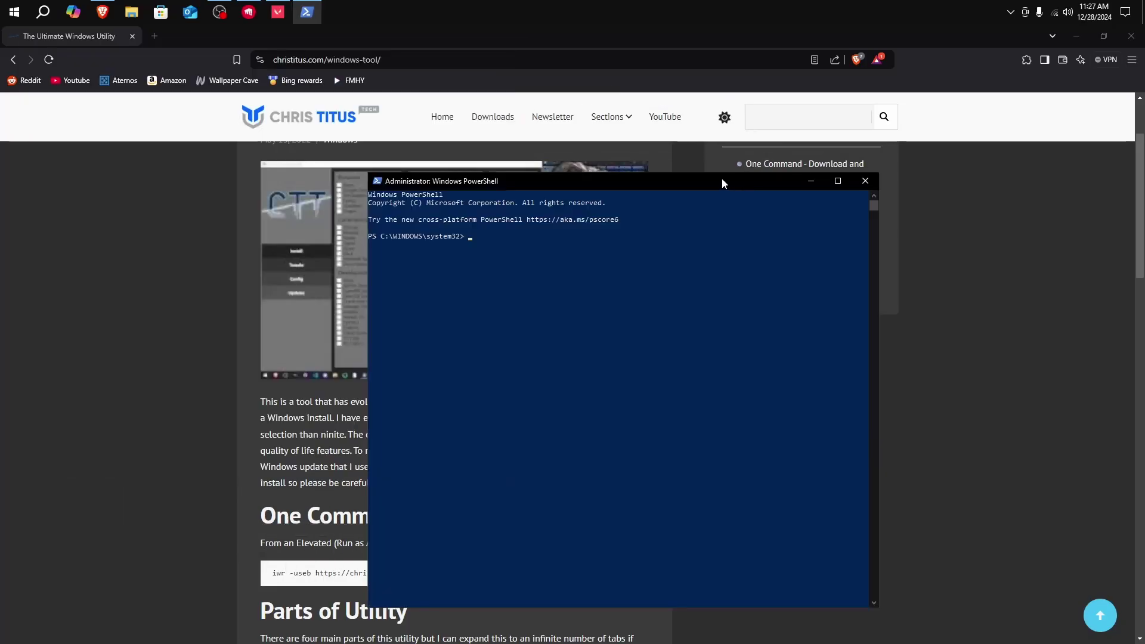
pyautogui.hotkey('ctrl', 'v')
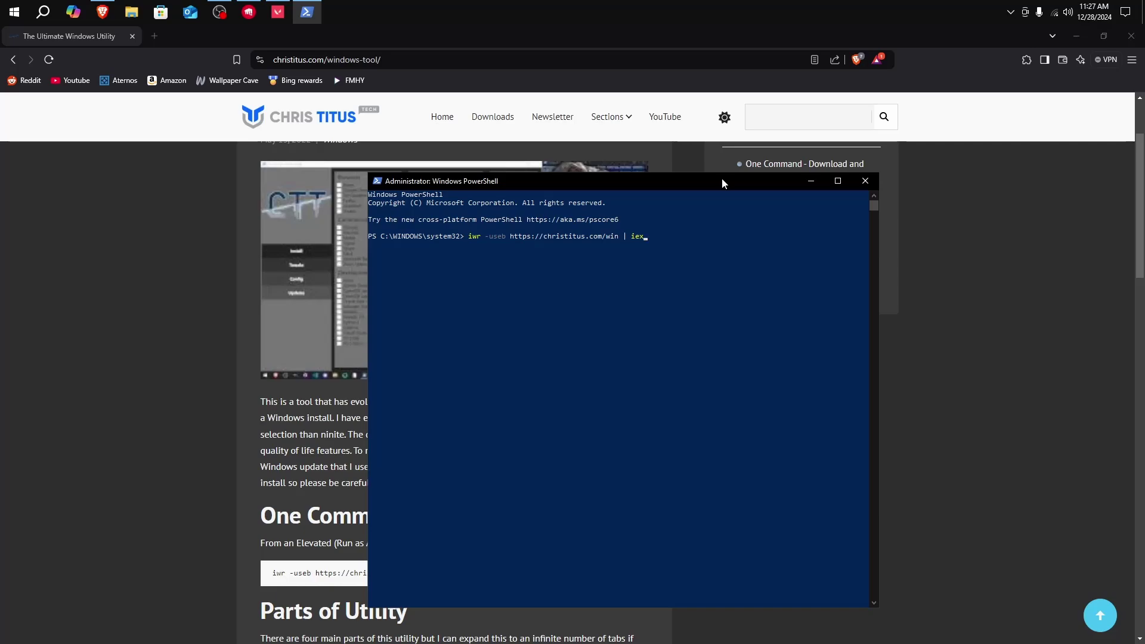
pyautogui.press('Return')
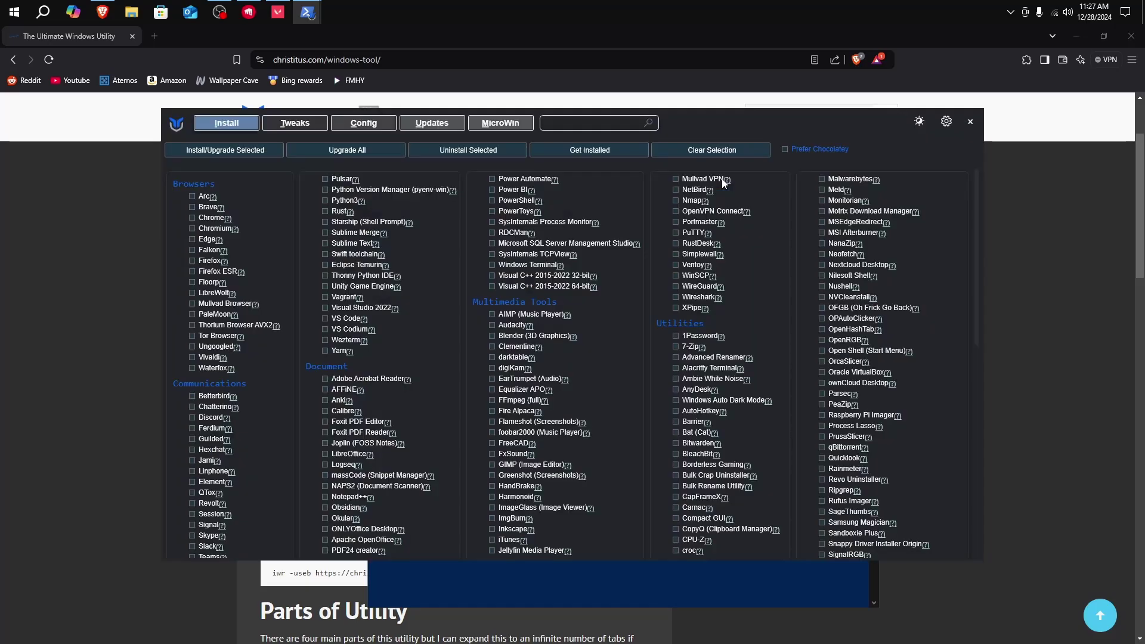
pyautogui.moveTo(723, 182)
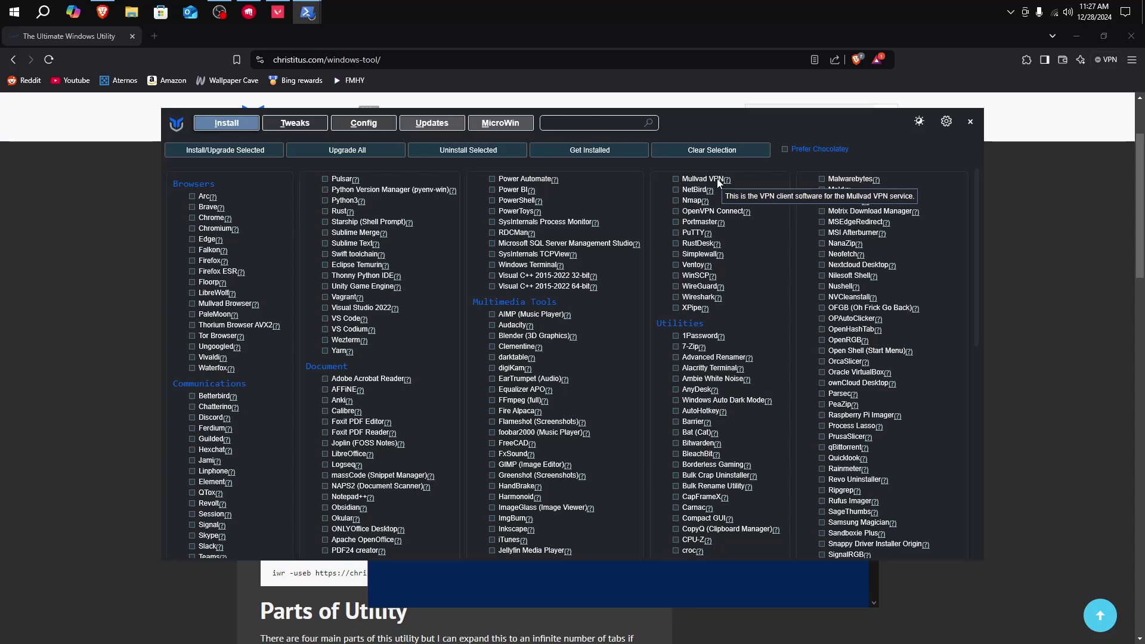
pyautogui.moveTo(696, 116); pyautogui.dragTo(671, 110)
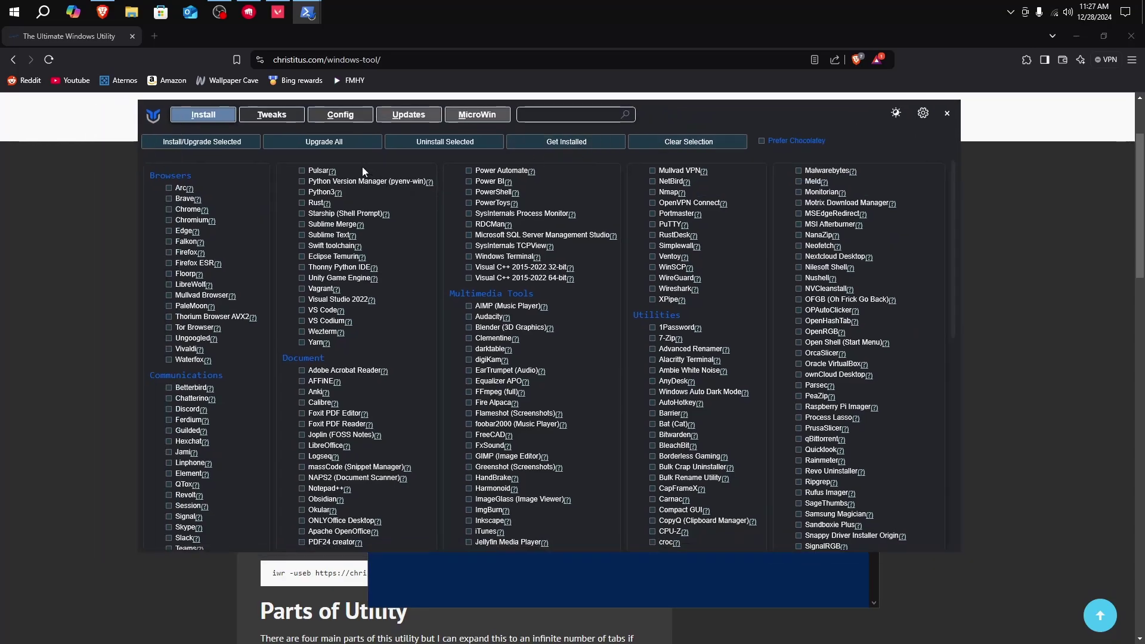
# - Select the Standard recommended tweaks in the utility, then close the utility and its PowerShell window
pyautogui.click(275, 120)
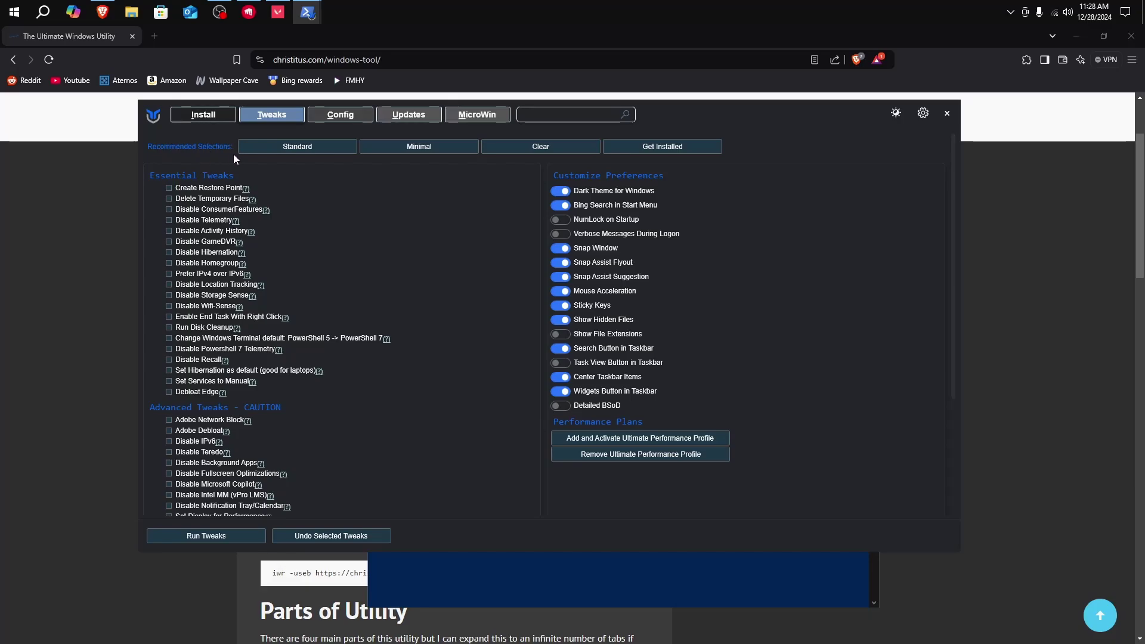
pyautogui.click(286, 148)
pyautogui.moveTo(253, 383)
pyautogui.click(946, 113)
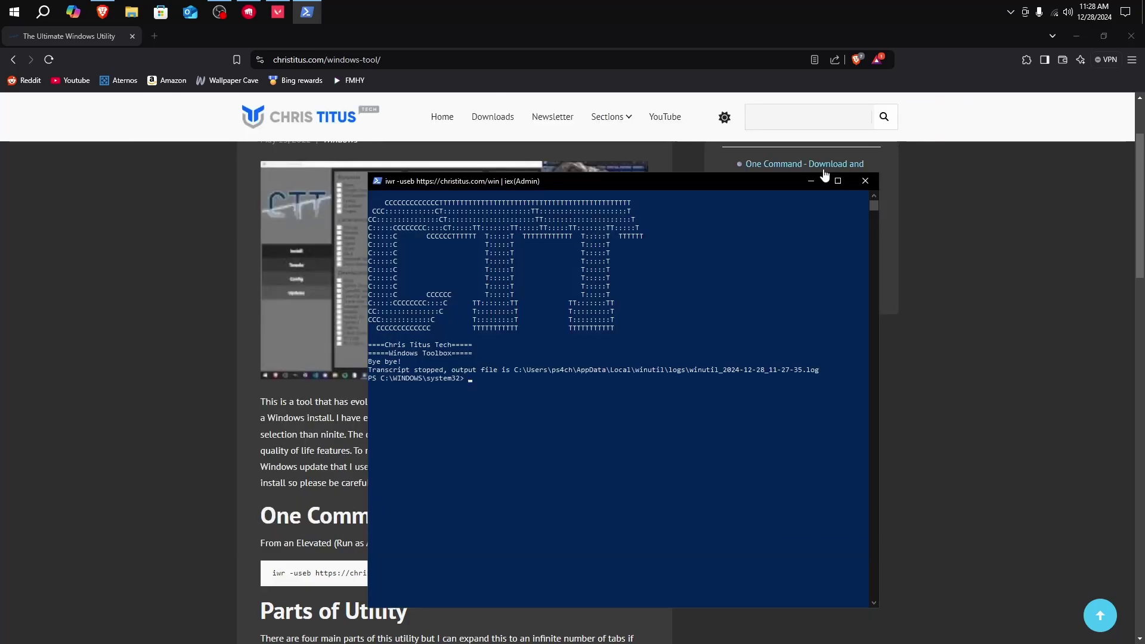
pyautogui.moveTo(628, 182); pyautogui.dragTo(636, 153)
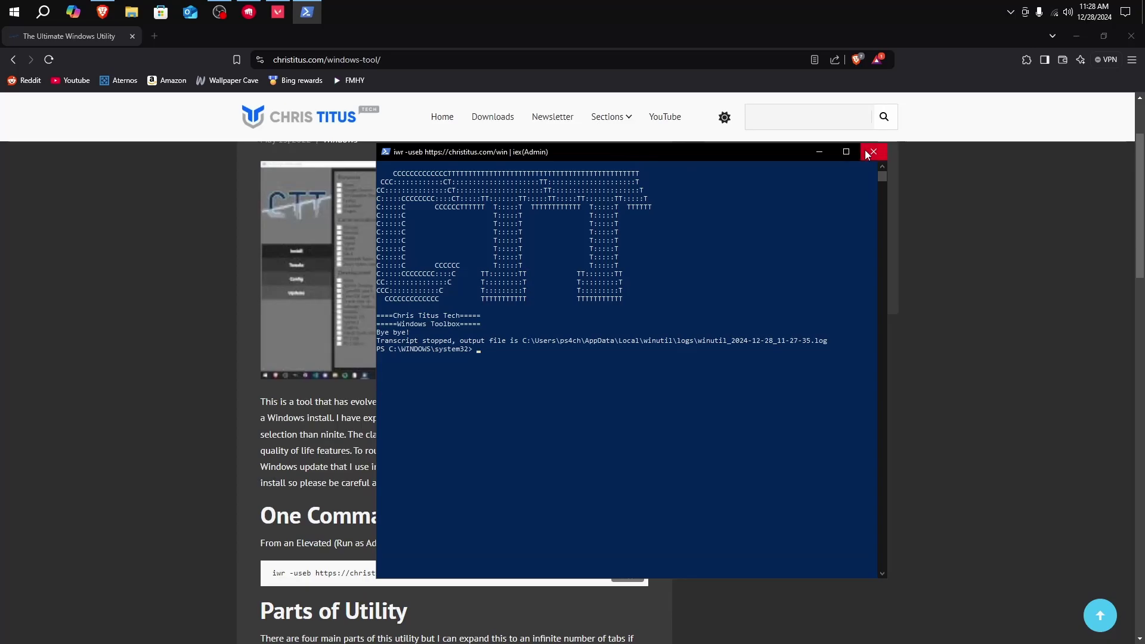
pyautogui.click(873, 152)
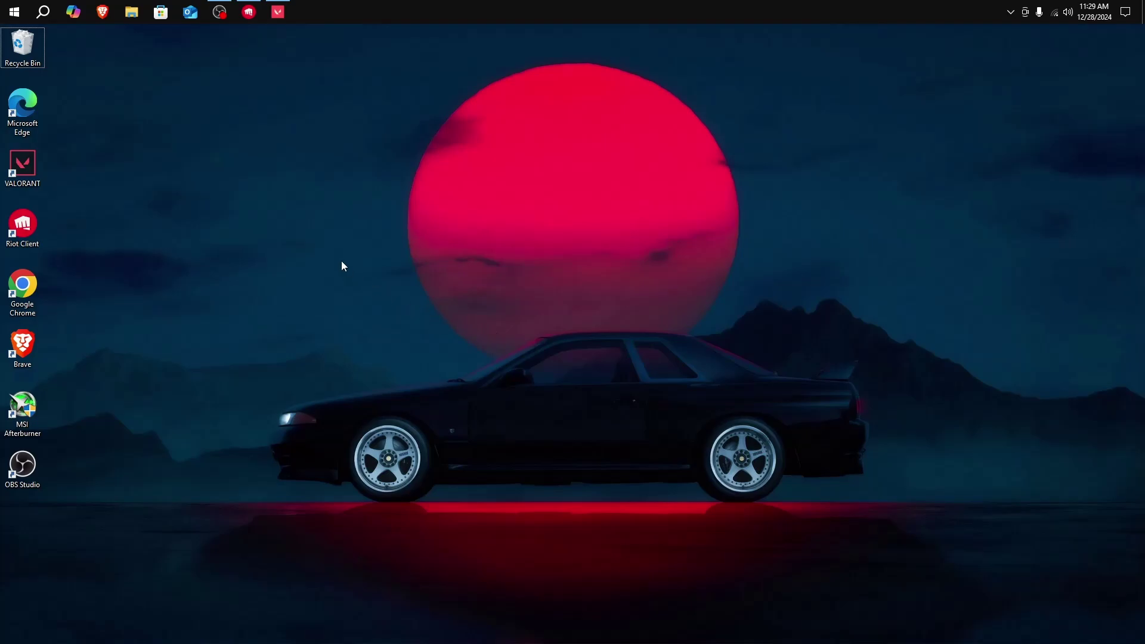
# - Search Windows for "graphics settings" and open the Graphics settings page
pyautogui.click(48, 16)
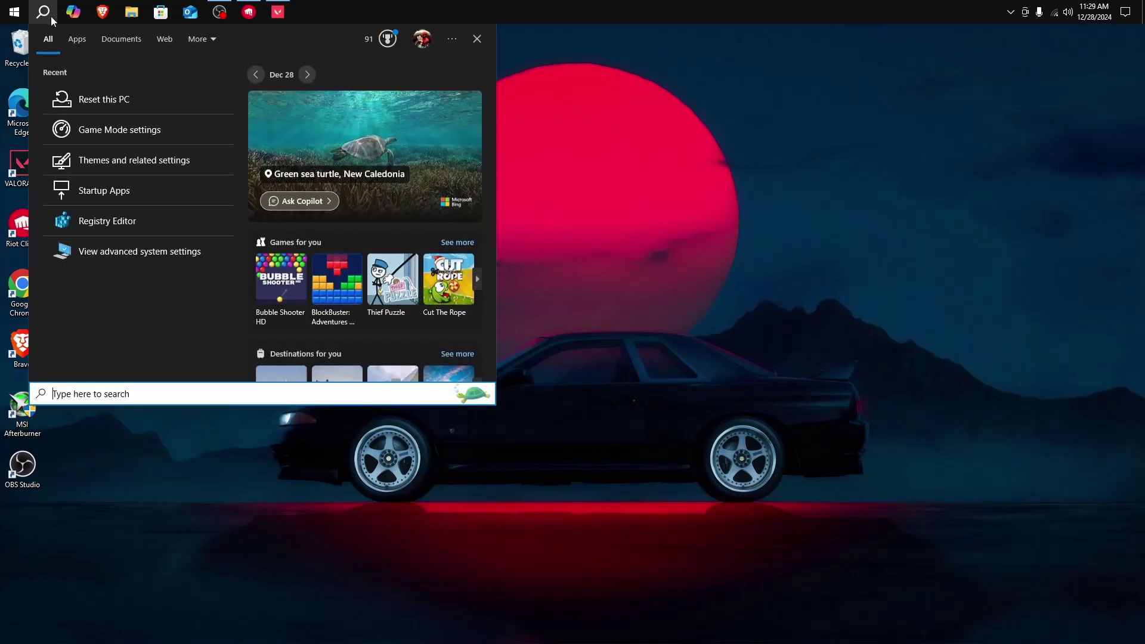
pyautogui.write('graphics')
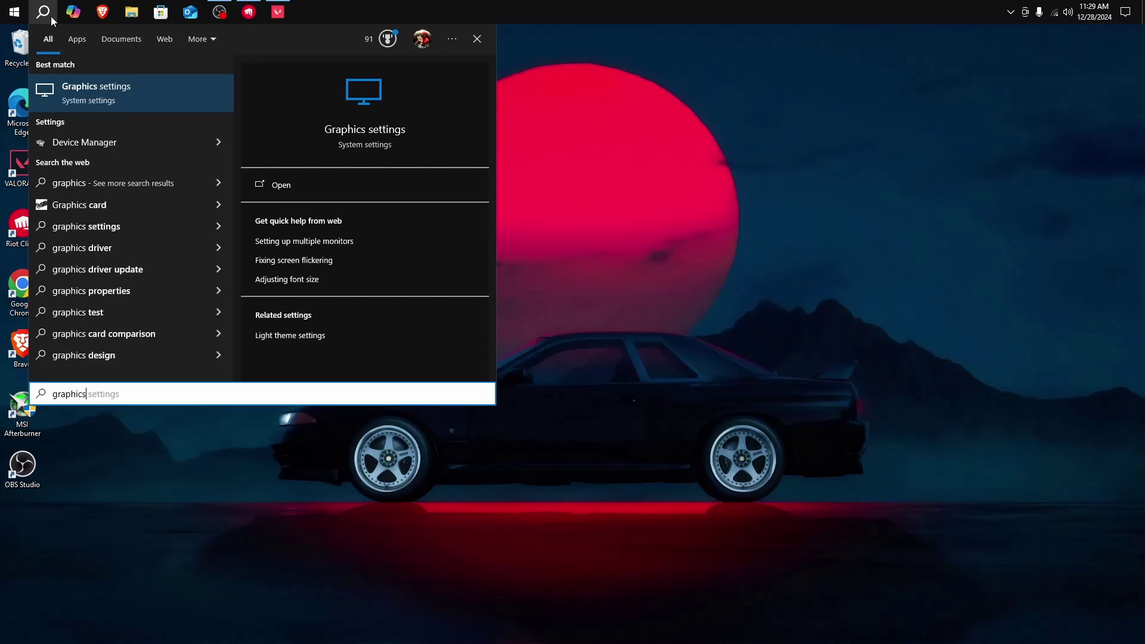
pyautogui.write(' settings')
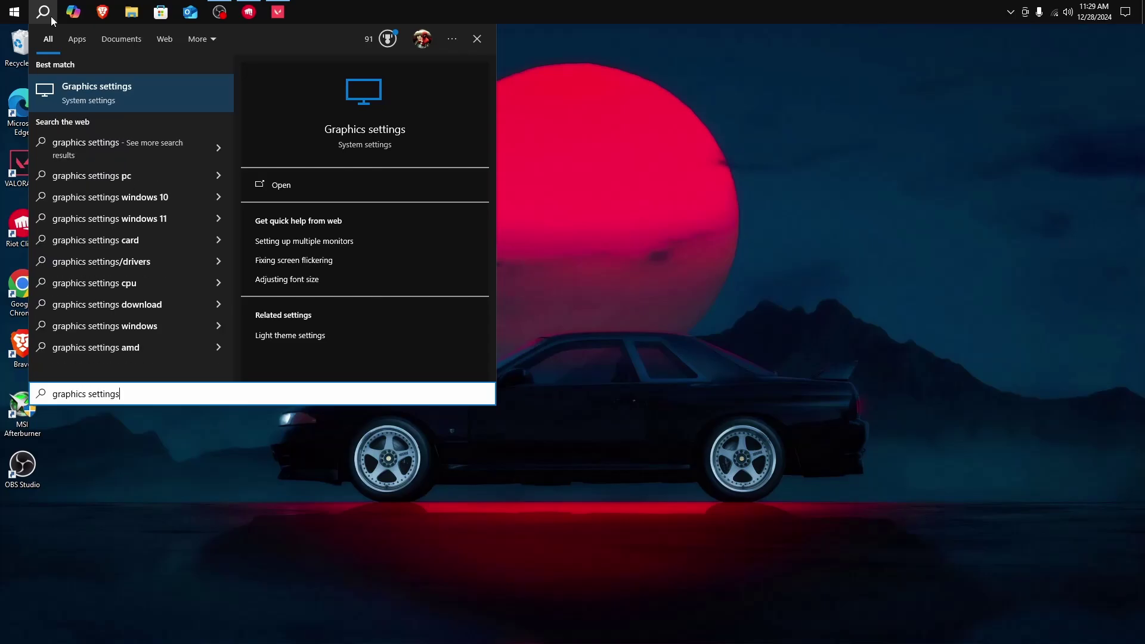
pyautogui.press('Return')
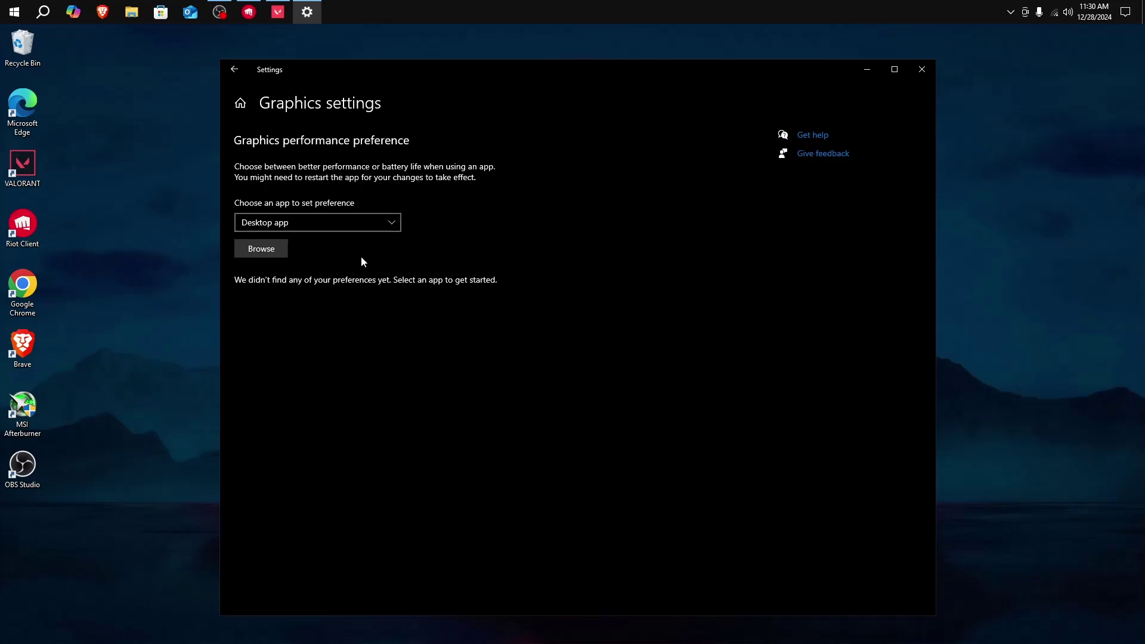
pyautogui.moveTo(388, 70); pyautogui.dragTo(395, 52)
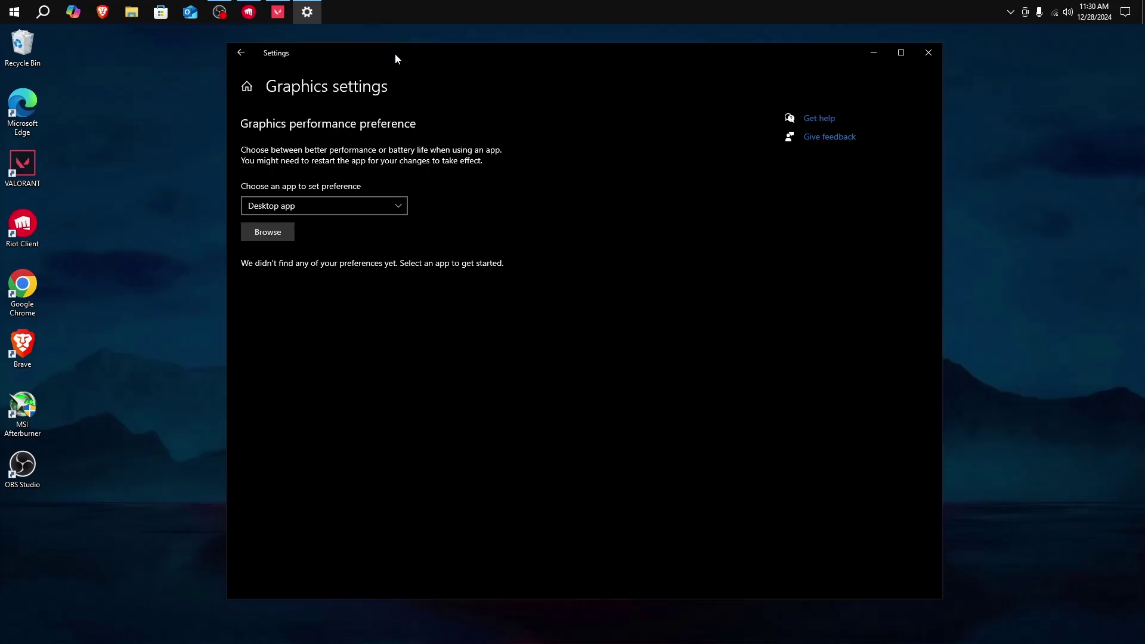
# - Add VALORANT-Win64-Shipping from E:\Riot Games\VALORANT\live\ShooterGame\Binaries\Win64 as a desktop app in the graphics performance preferences
pyautogui.click(277, 238)
pyautogui.click(281, 303)
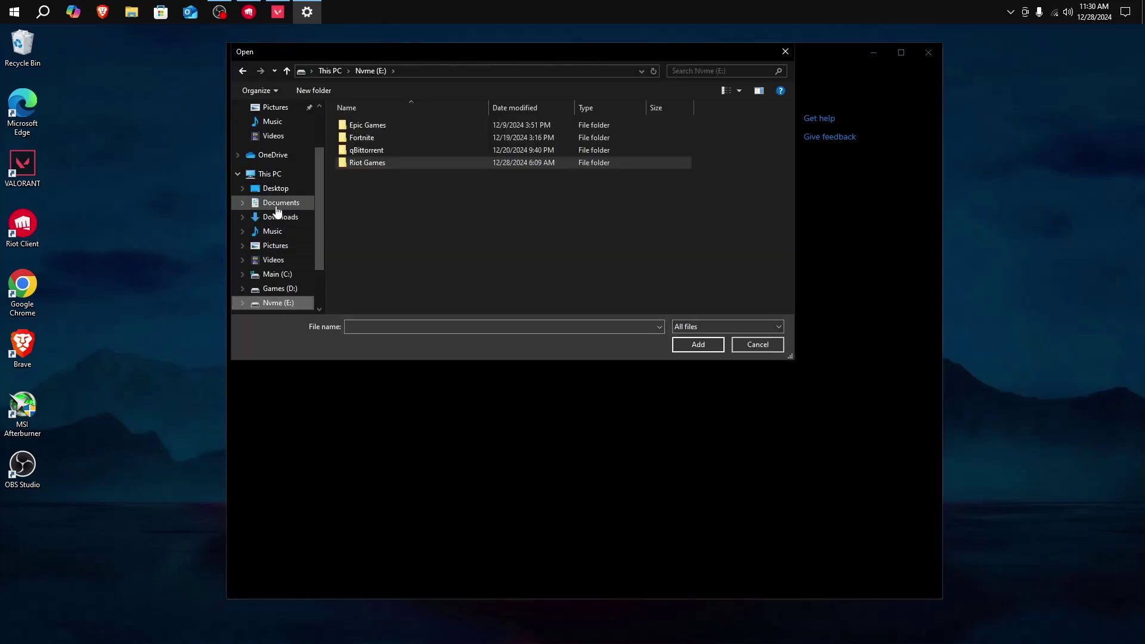
pyautogui.click(270, 174)
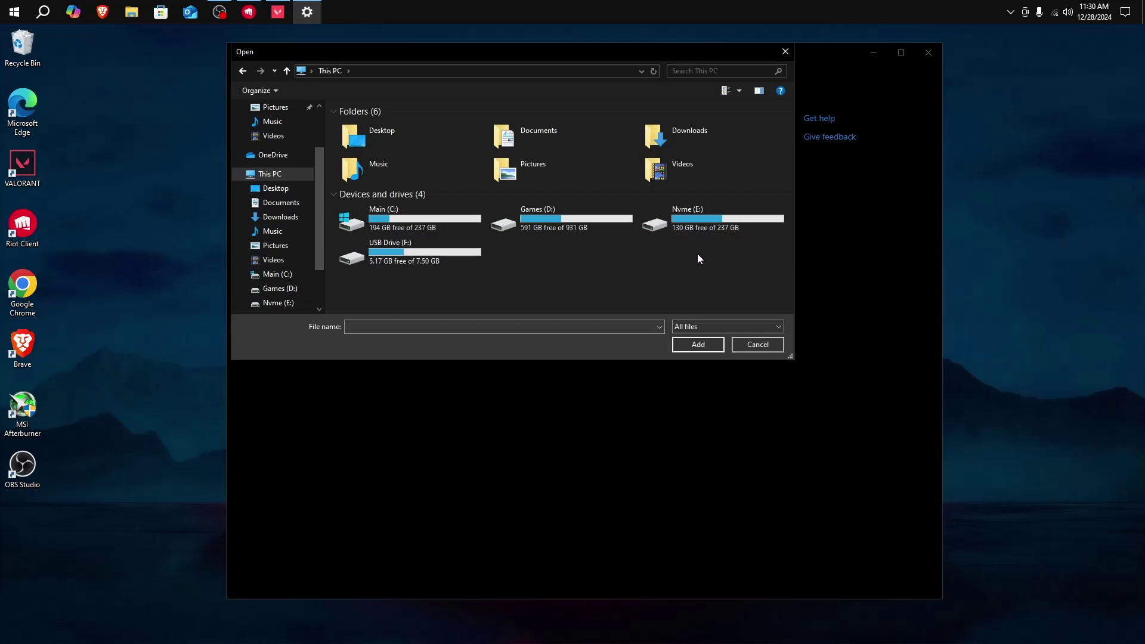
pyautogui.doubleClick(710, 226)
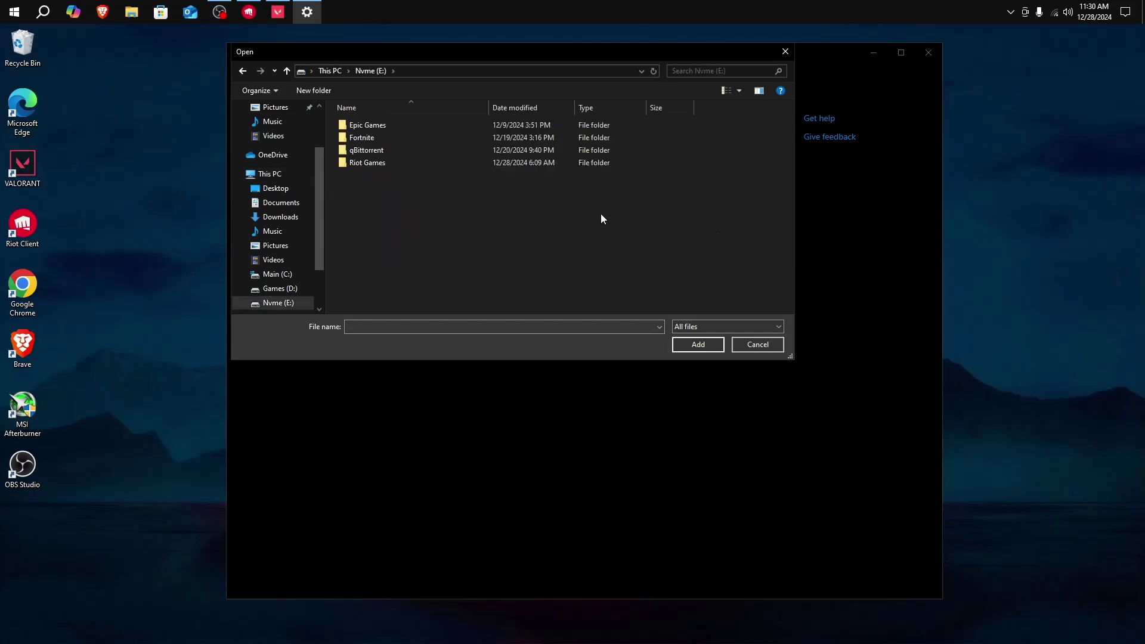
pyautogui.doubleClick(410, 162)
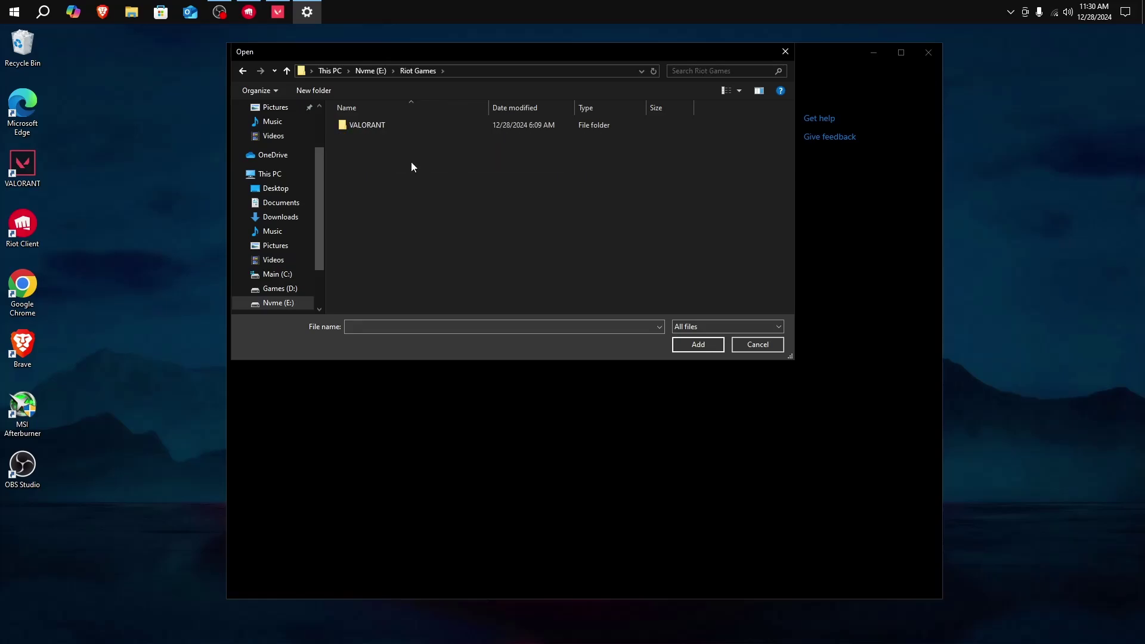
pyautogui.doubleClick(420, 128)
pyautogui.doubleClick(410, 127)
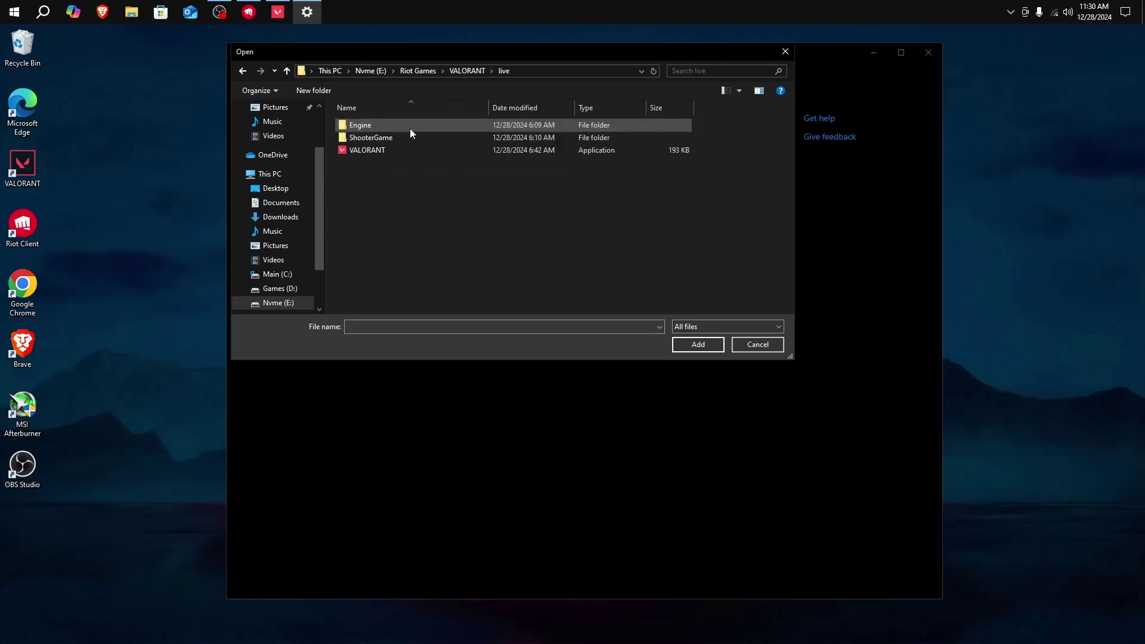
pyautogui.doubleClick(402, 137)
pyautogui.doubleClick(399, 126)
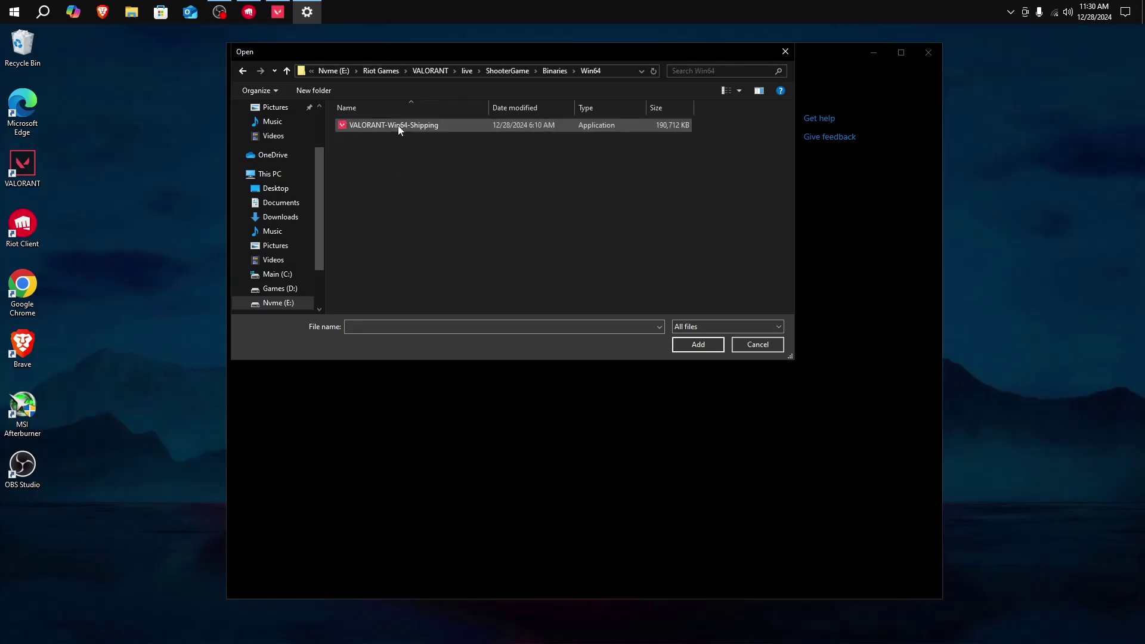
pyautogui.doubleClick(557, 126)
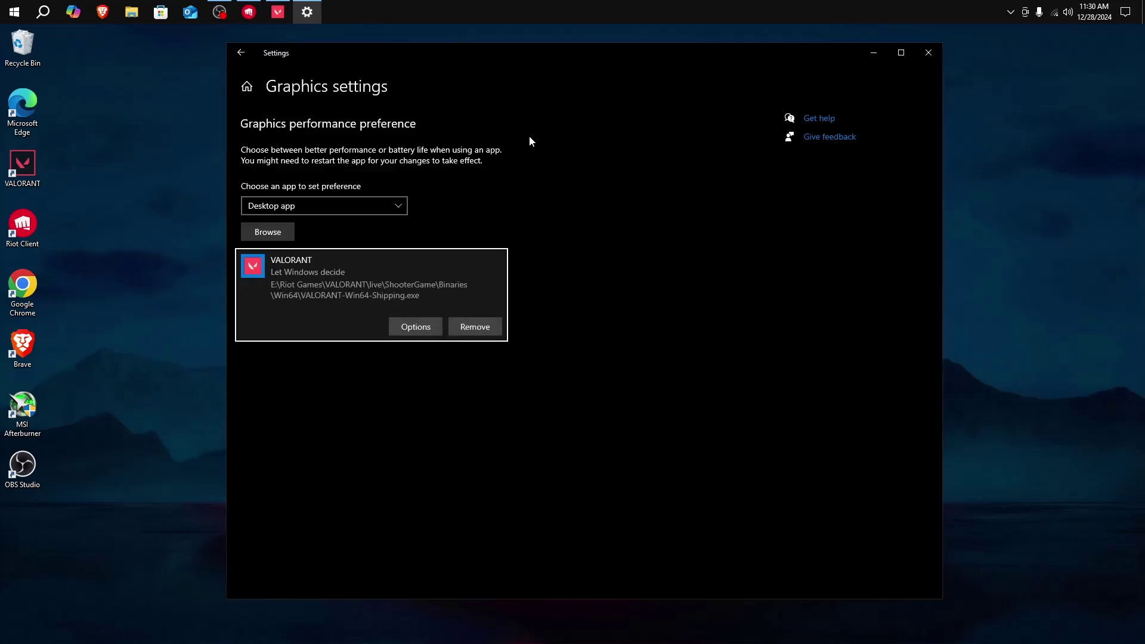
# - Set VALORANT's graphics preference to High performance, save it and close Settings
pyautogui.click(427, 328)
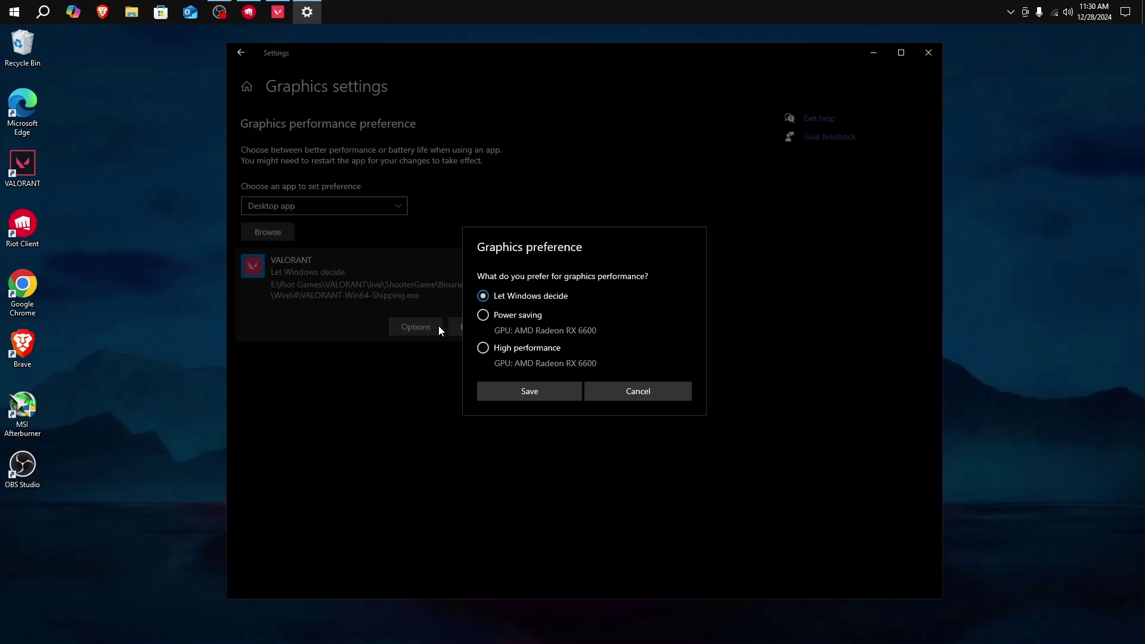
pyautogui.click(483, 348)
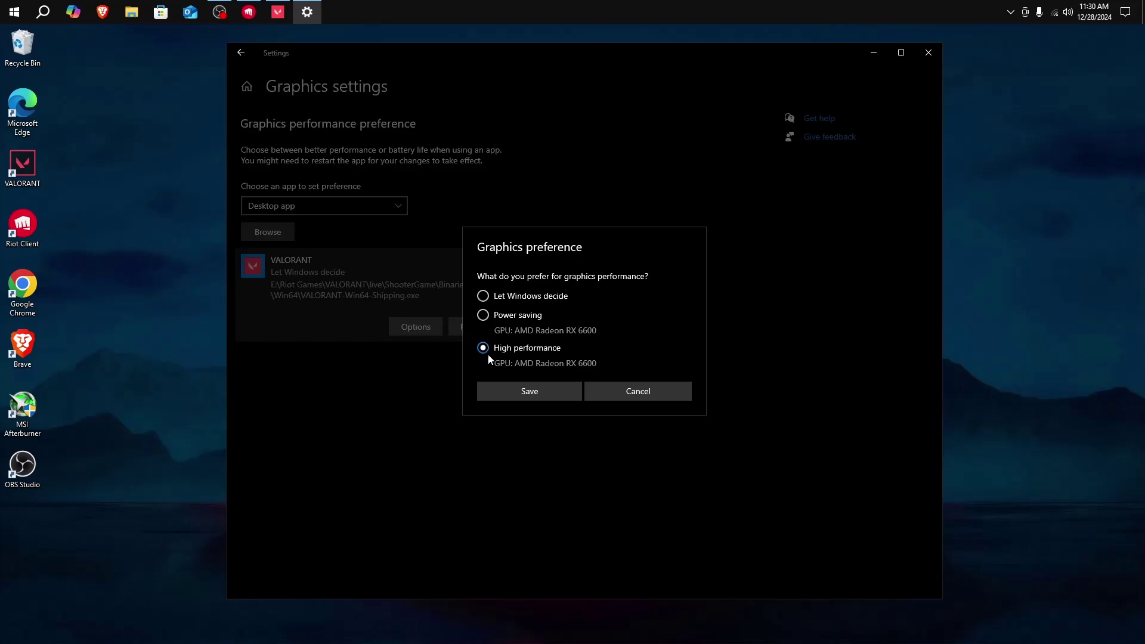
pyautogui.click(519, 393)
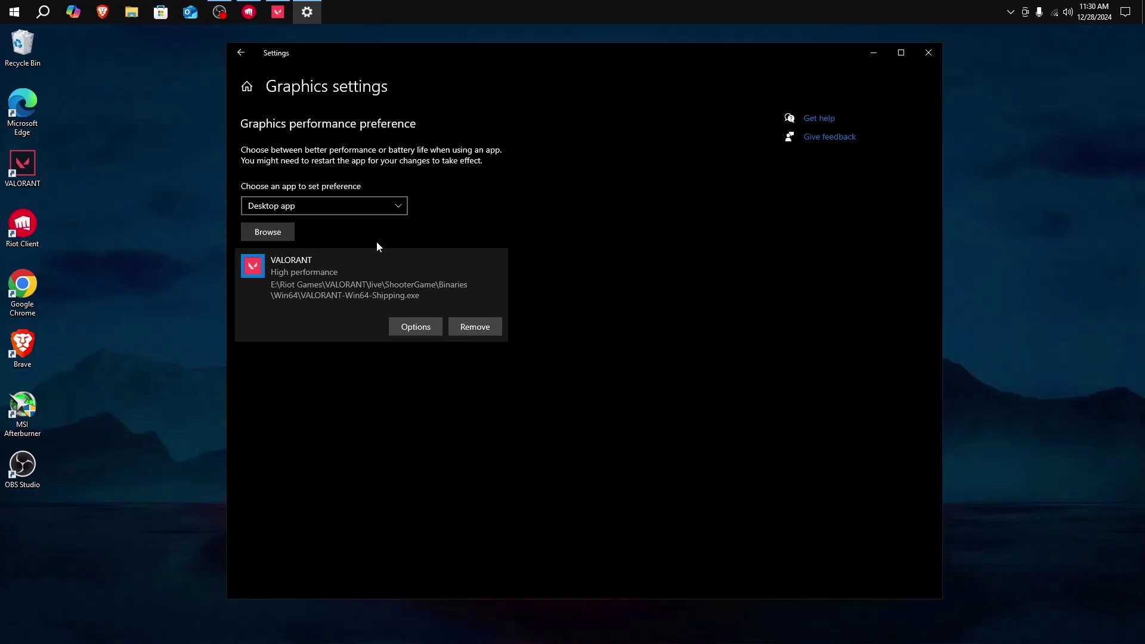
pyautogui.click(929, 52)
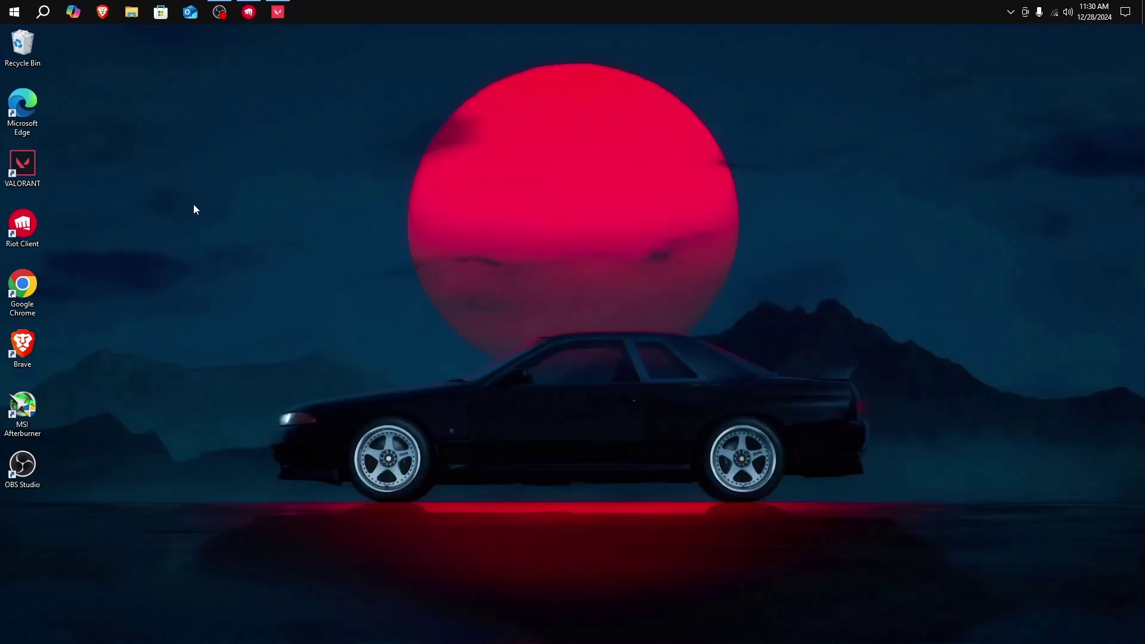
# - Bring up the running VALORANT window to check that the game is open, then minimize it
pyautogui.click(42, 12)
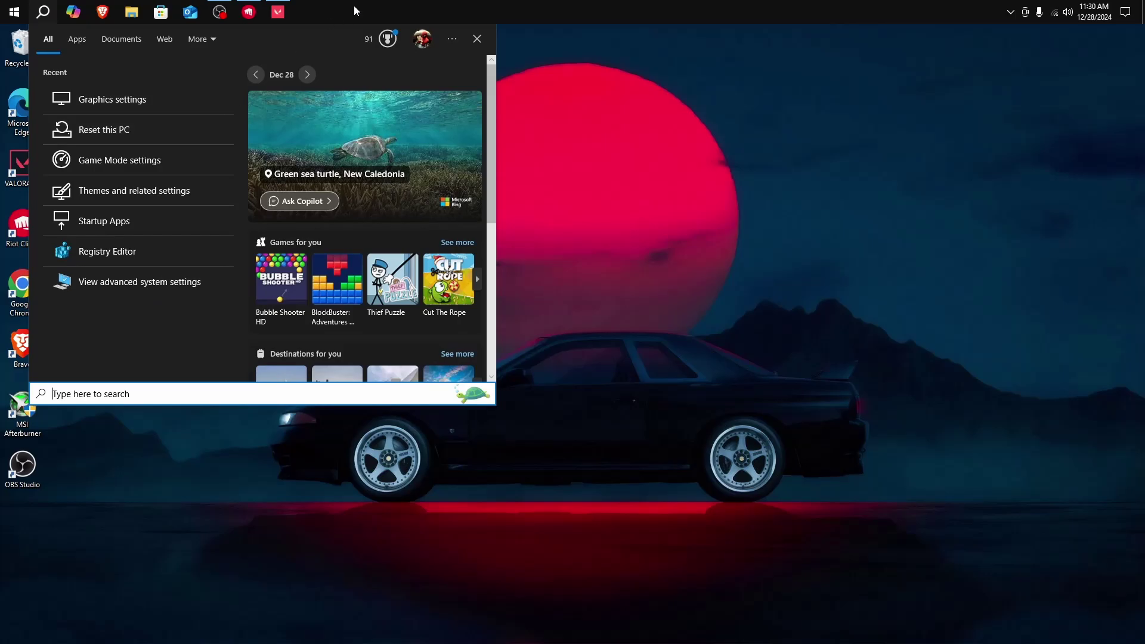
pyautogui.click(310, 23)
pyautogui.click(285, 19)
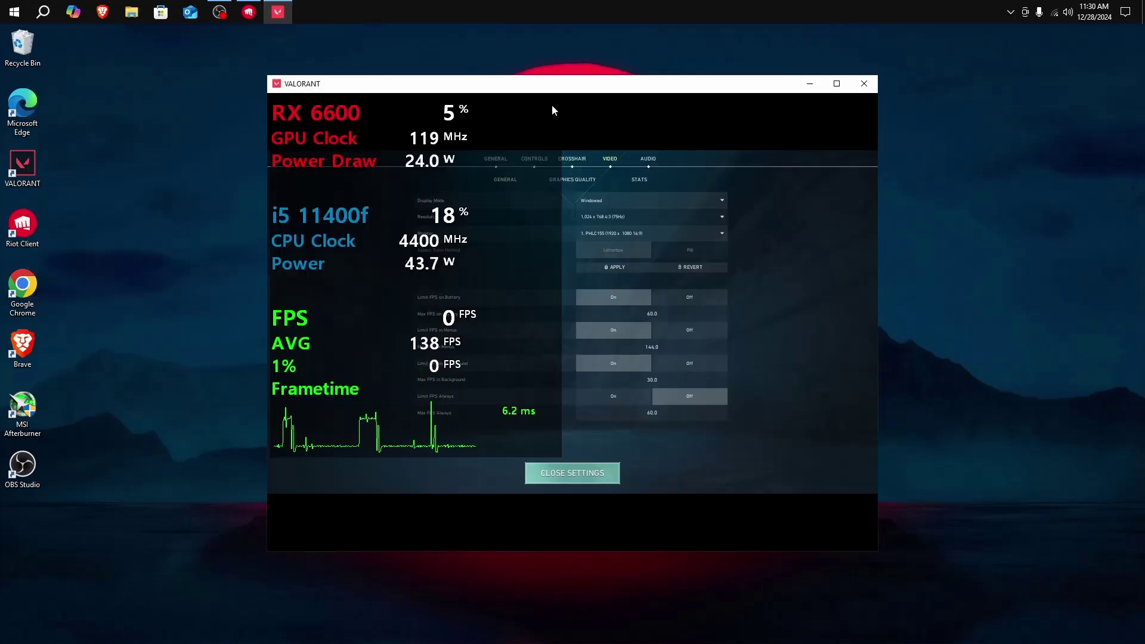
pyautogui.moveTo(567, 92); pyautogui.dragTo(571, 116)
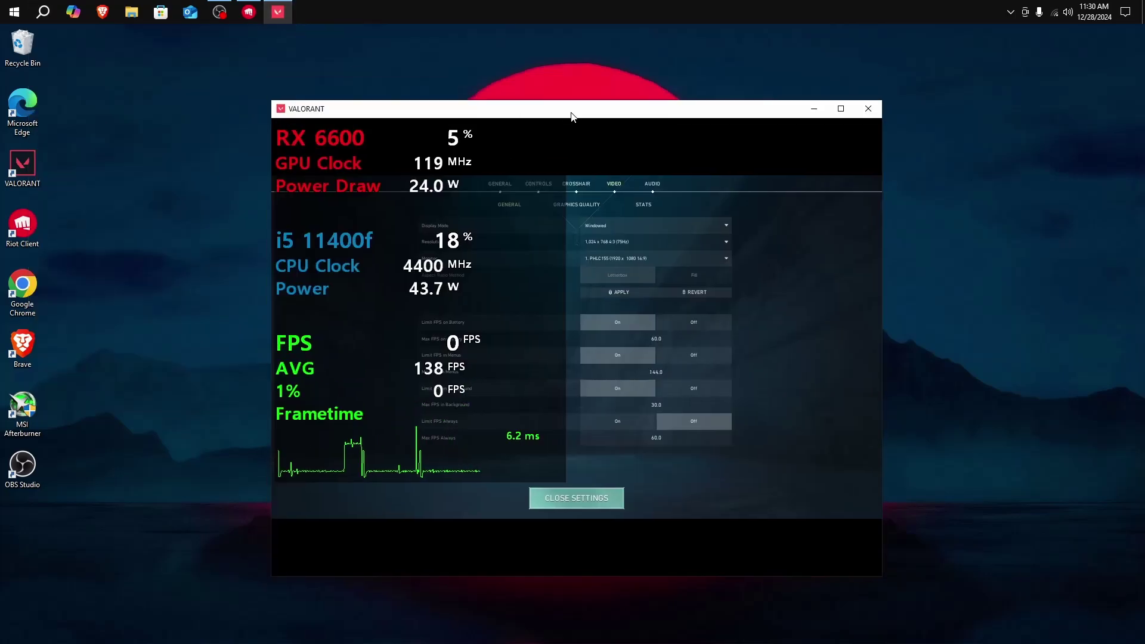
pyautogui.click(815, 108)
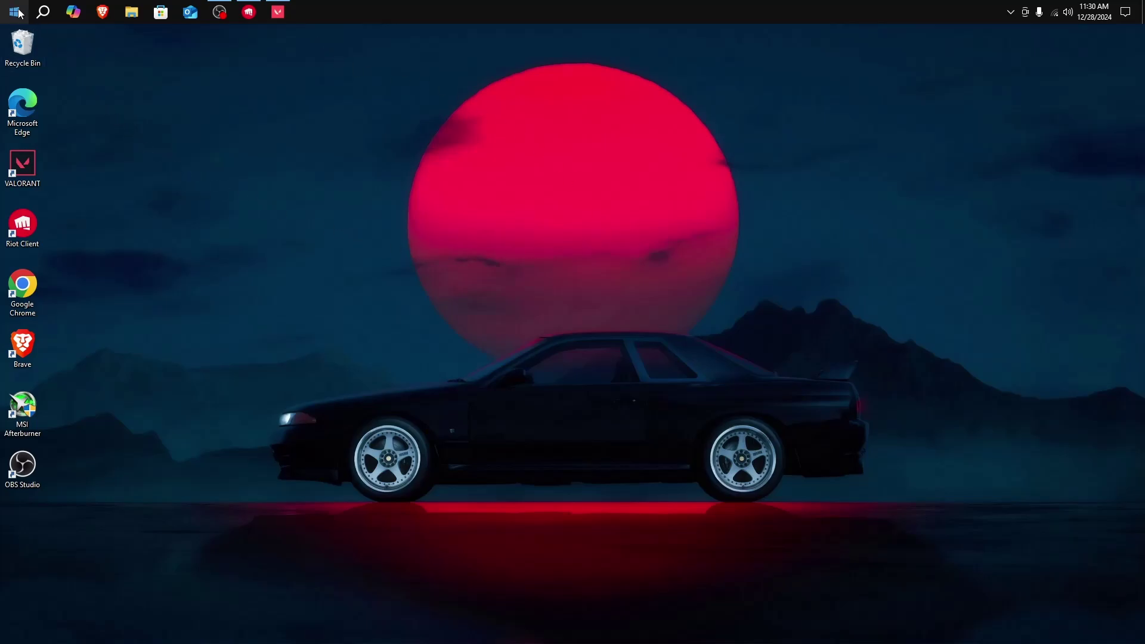
# - Search Windows for "task", open Task Manager and show its detailed process list
pyautogui.click(45, 13)
pyautogui.write('task')
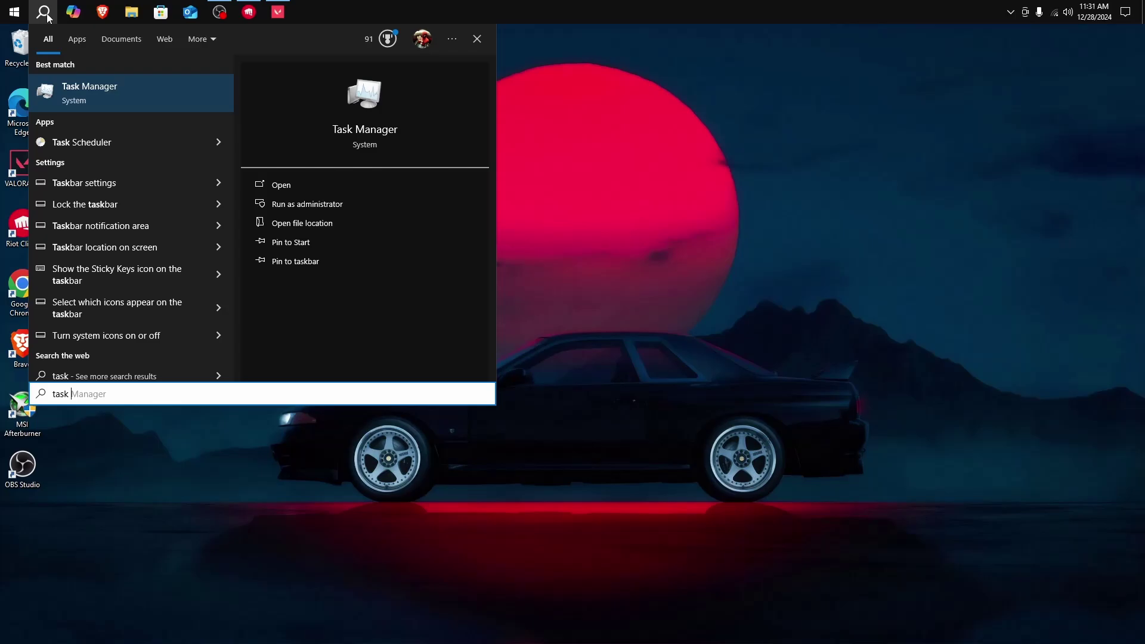
pyautogui.press('Return')
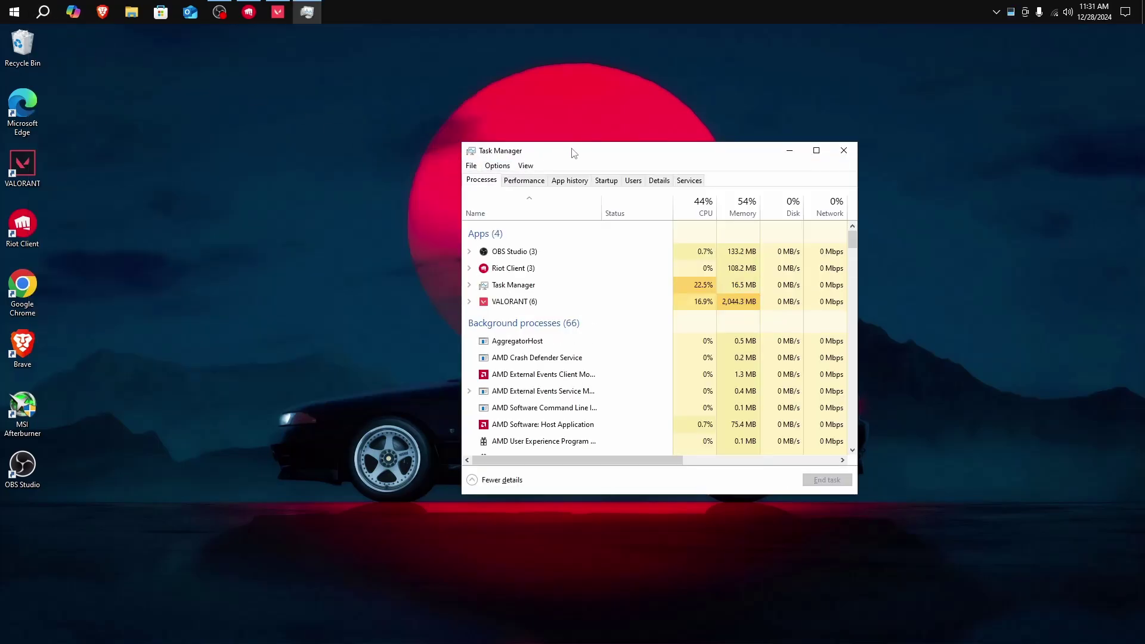
pyautogui.moveTo(587, 152); pyautogui.dragTo(556, 123)
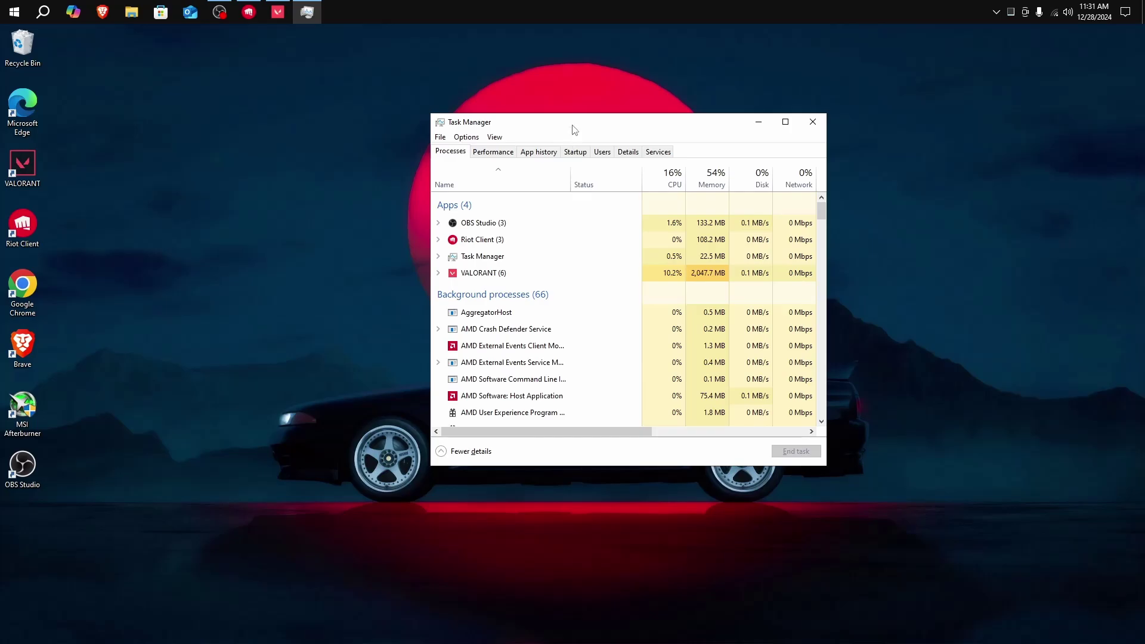
pyautogui.moveTo(574, 129); pyautogui.dragTo(577, 119)
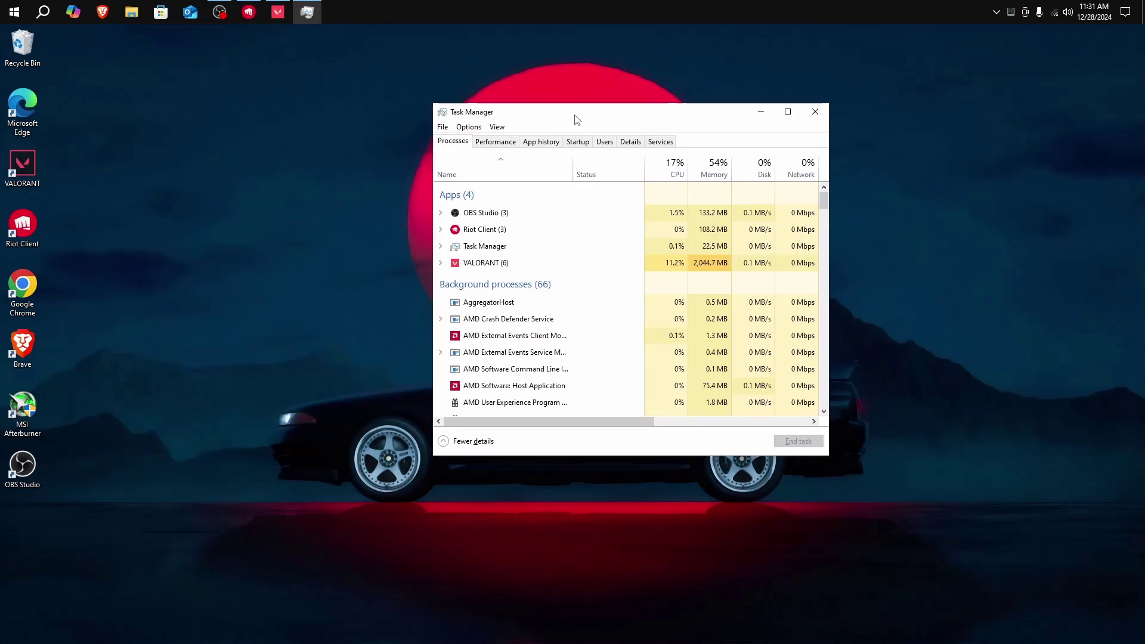
pyautogui.click(510, 143)
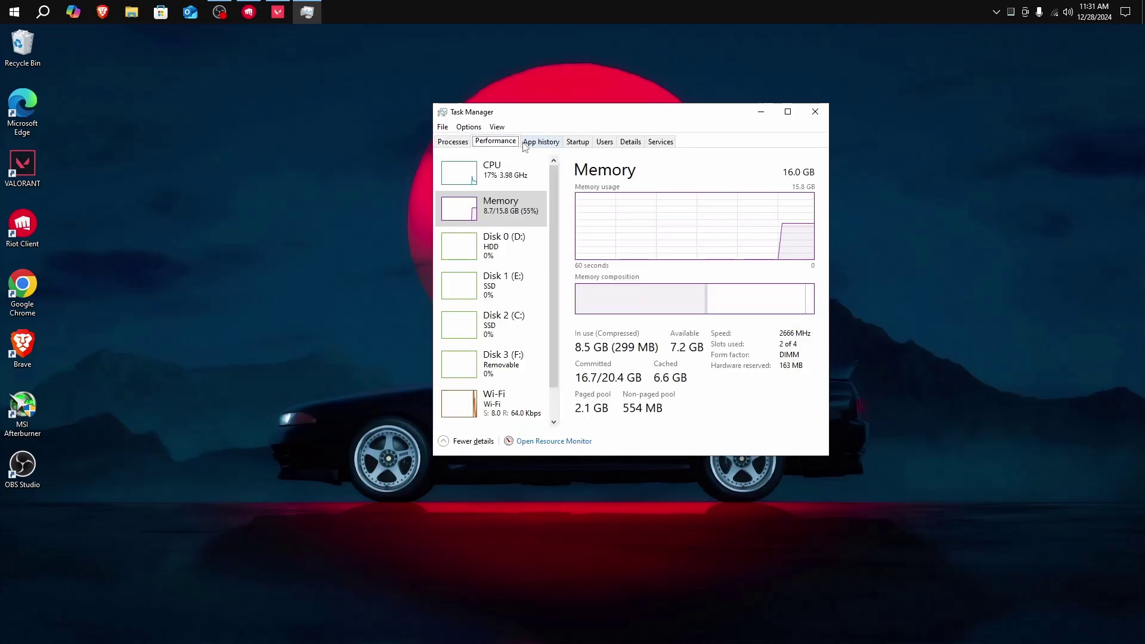
pyautogui.click(527, 143)
pyautogui.click(573, 143)
pyautogui.click(602, 143)
pyautogui.click(625, 143)
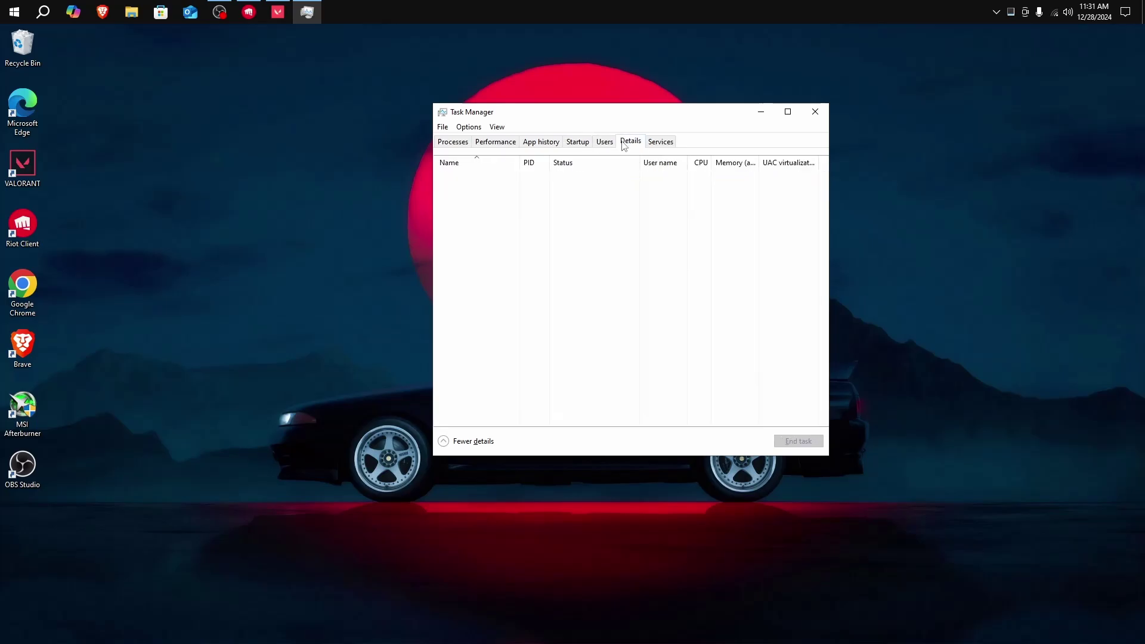
# - Find VALORANT-Win64-Shipping.exe in the process list and set its priority to High
pyautogui.scroll(-15, 516, 341)
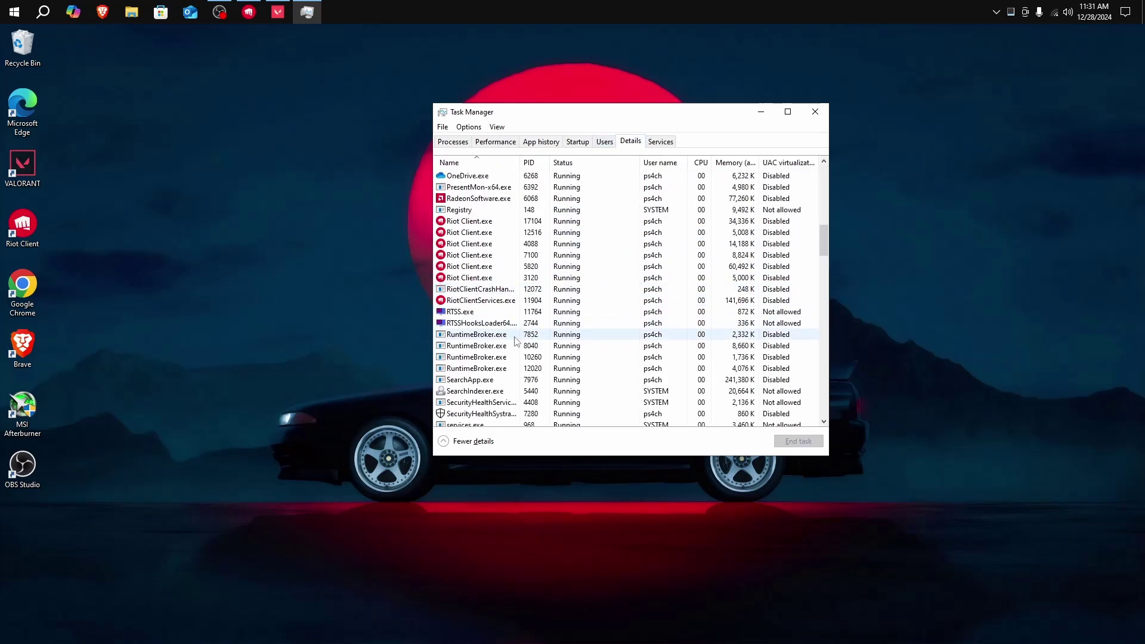
pyautogui.scroll(-3, 510, 313)
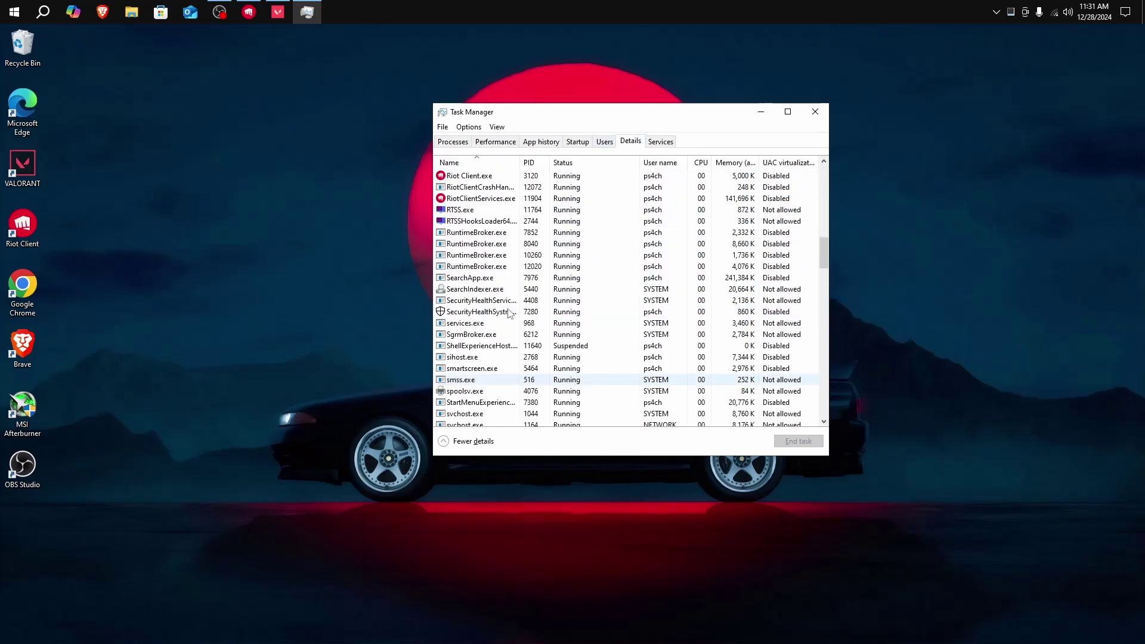
pyautogui.scroll(-12, 510, 314)
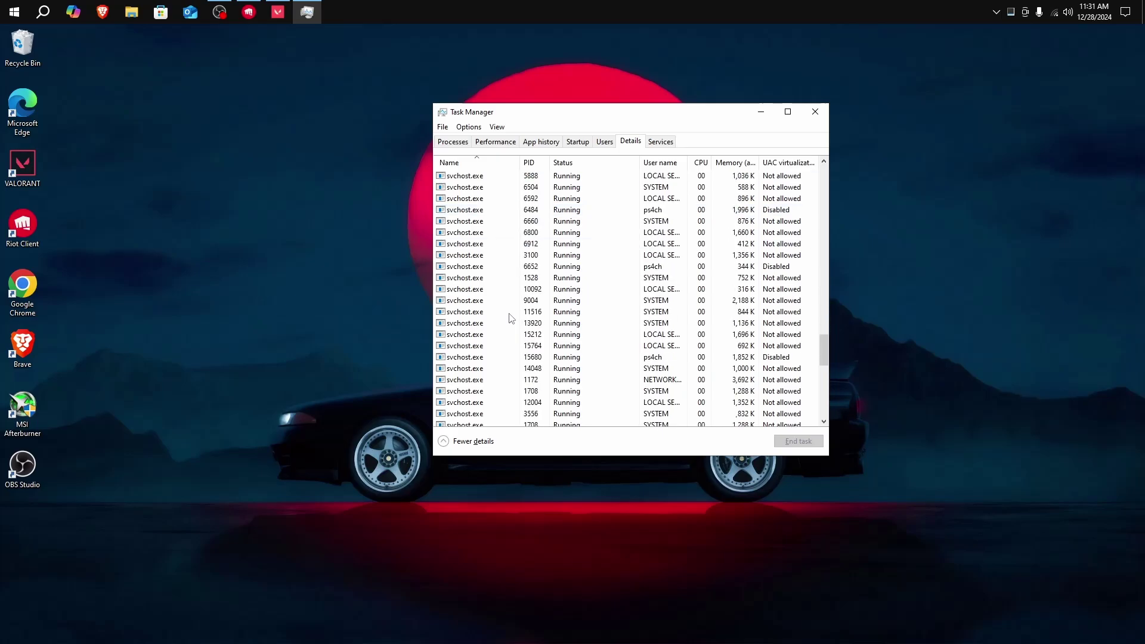
pyautogui.scroll(-15, 512, 318)
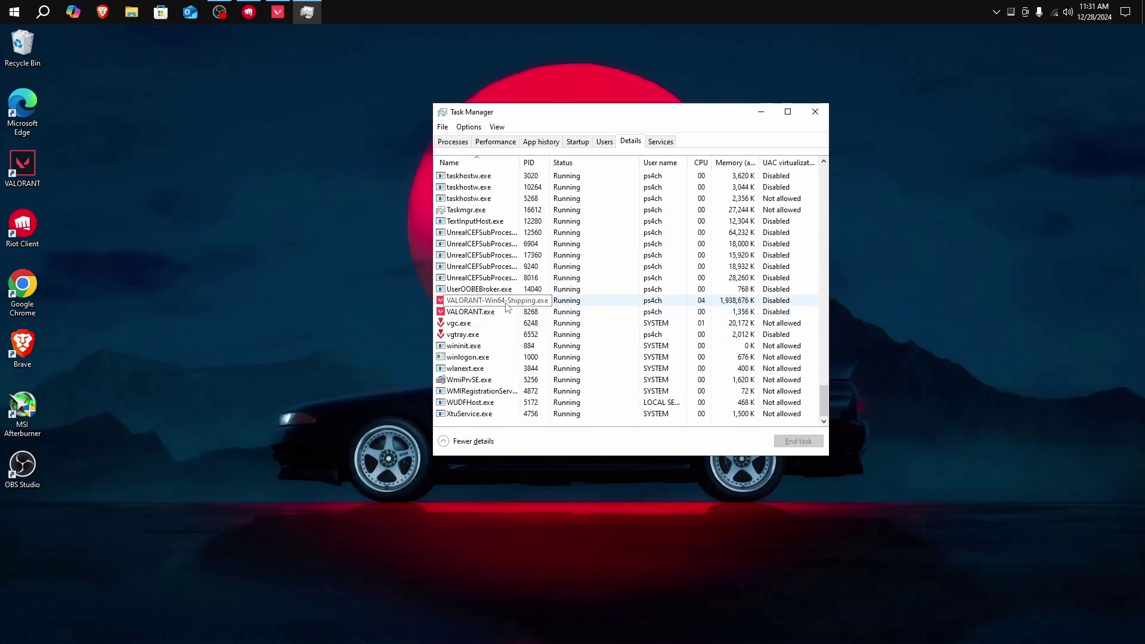
pyautogui.rightClick(509, 306)
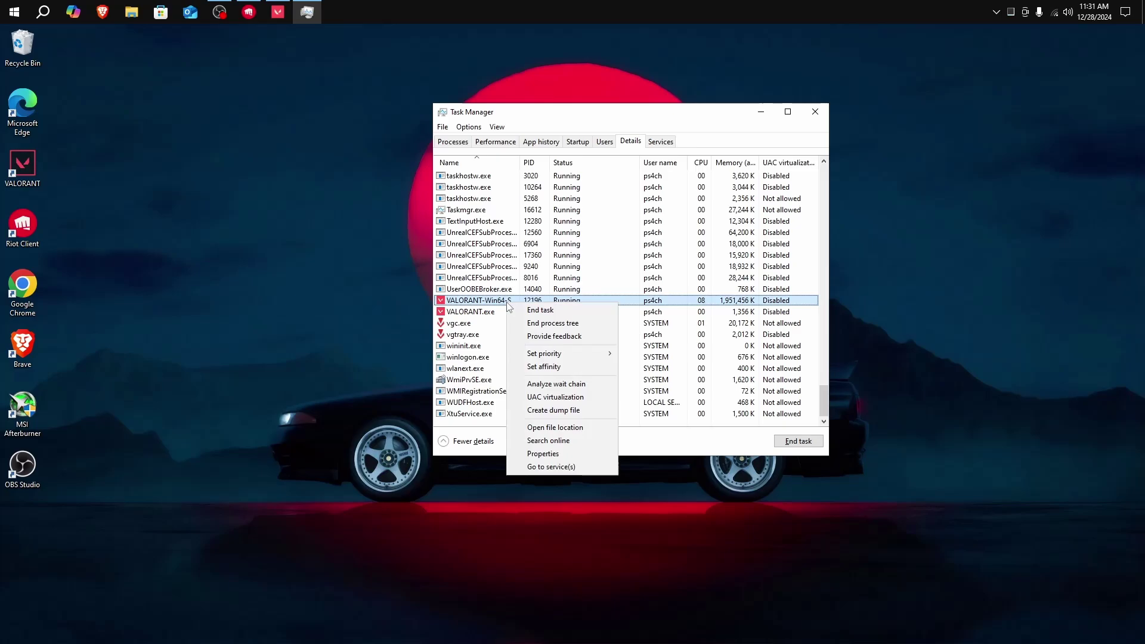
pyautogui.moveTo(571, 359)
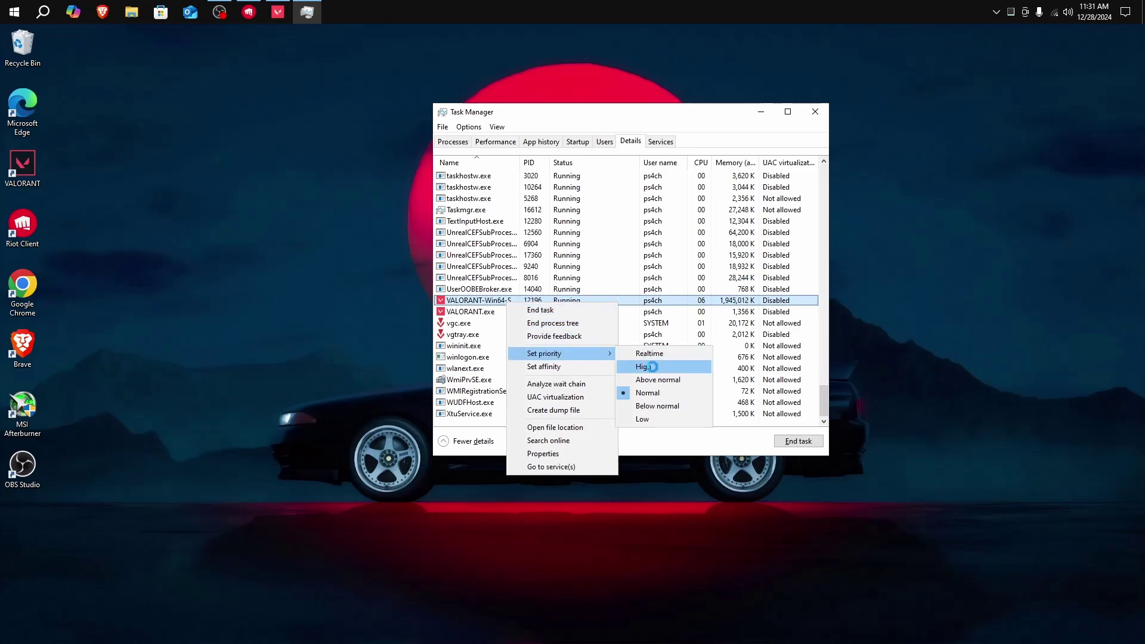
pyautogui.click(644, 366)
pyautogui.click(591, 361)
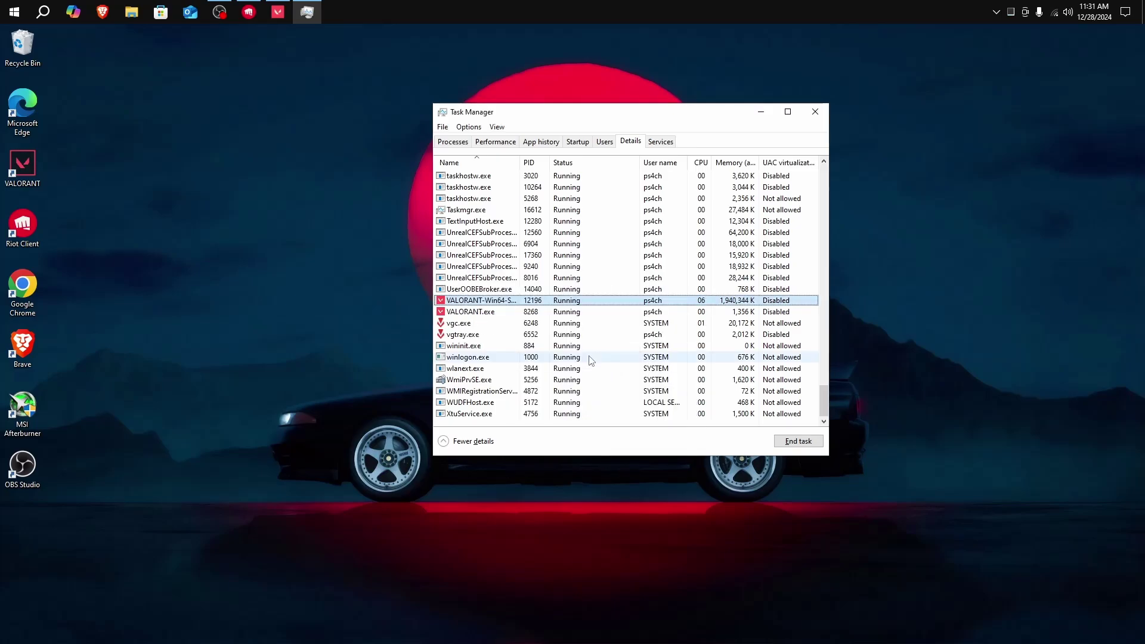
# - Check the priority setting of the VALORANT-Win64-Shipping.exe process, then close Task Manager
pyautogui.rightClick(552, 303)
pyautogui.moveTo(621, 356)
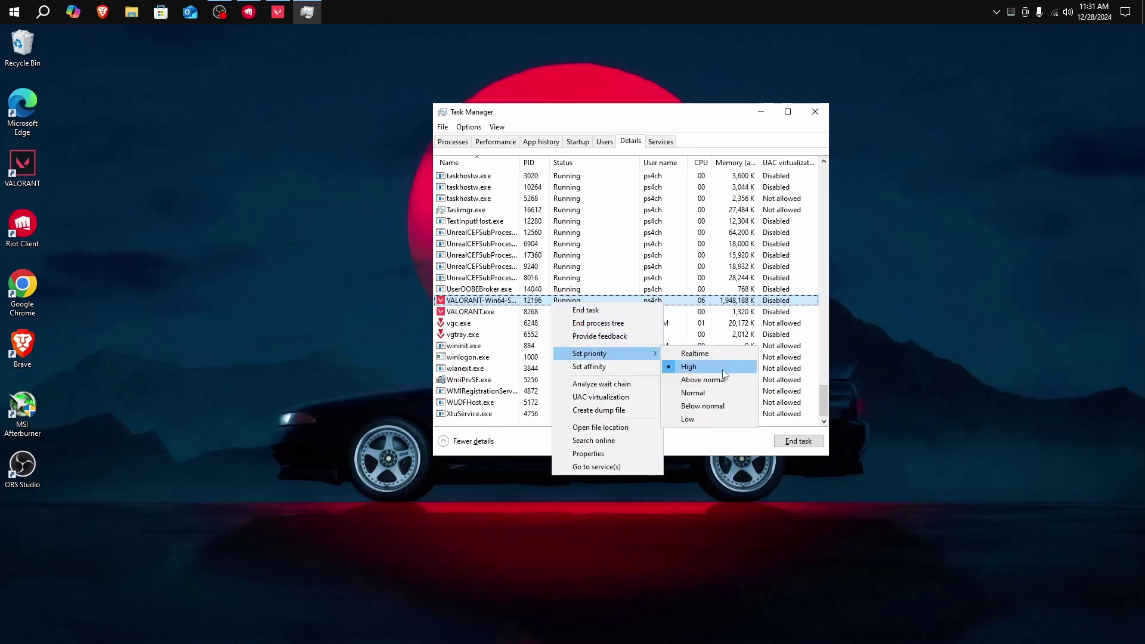
pyautogui.click(716, 304)
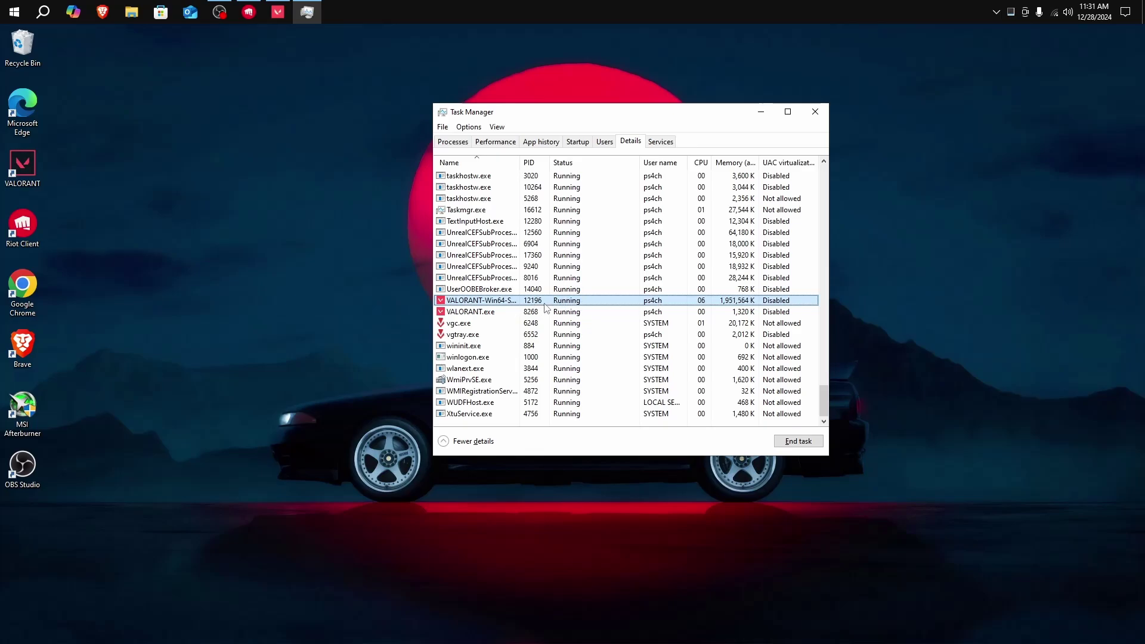
pyautogui.click(814, 112)
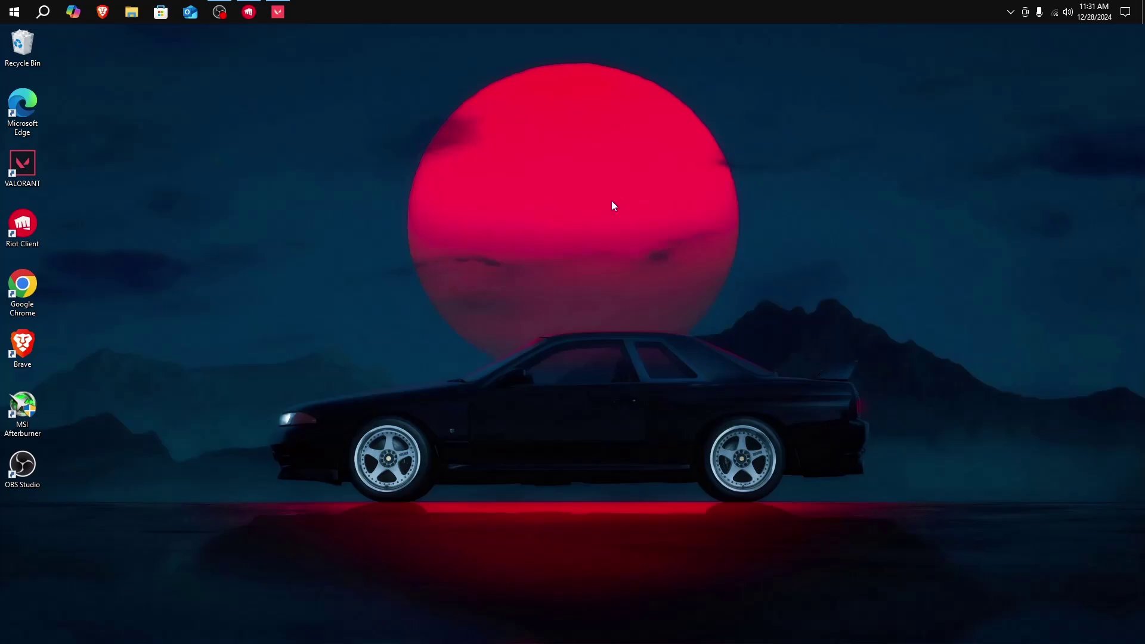
# - Switch to OBS Studio and stop the ongoing recording
pyautogui.click(219, 12)
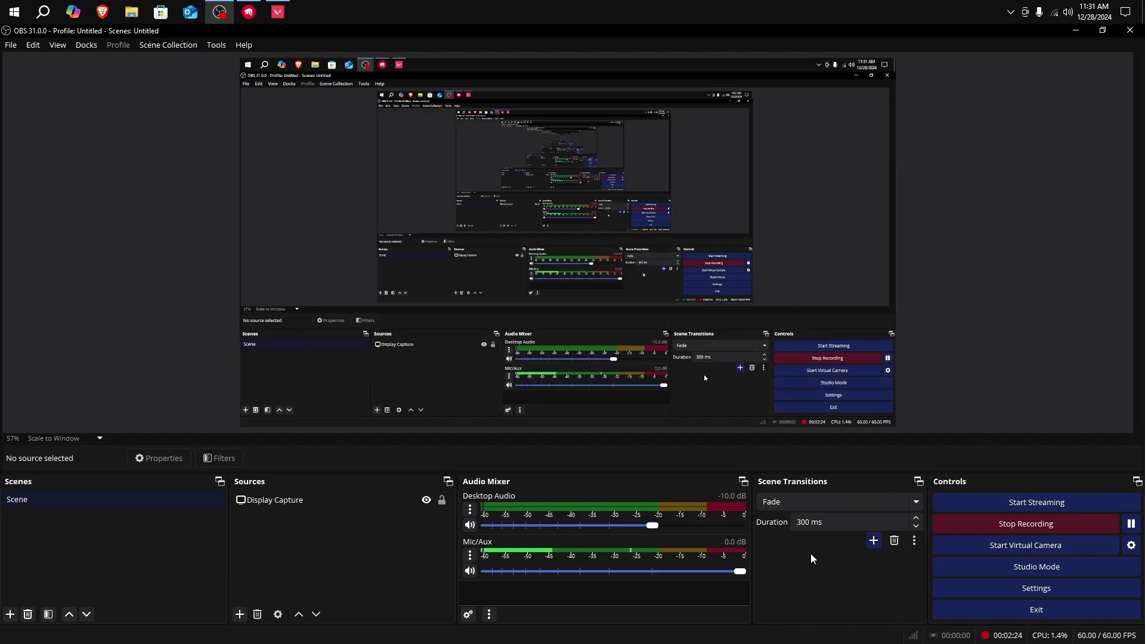
pyautogui.click(993, 521)
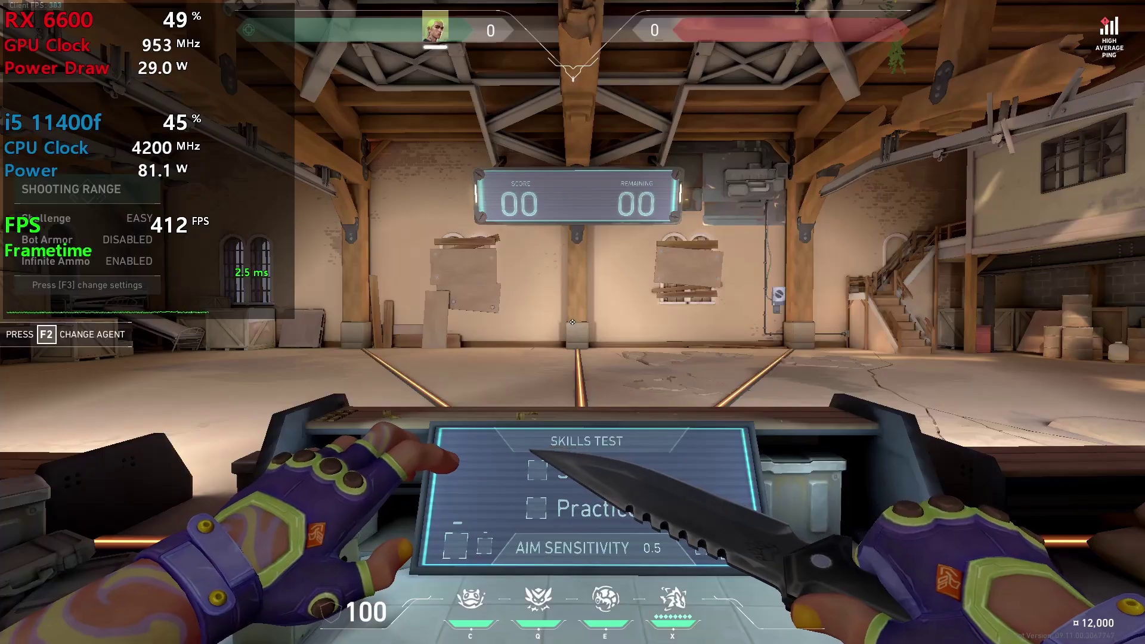
pyautogui.press('w')
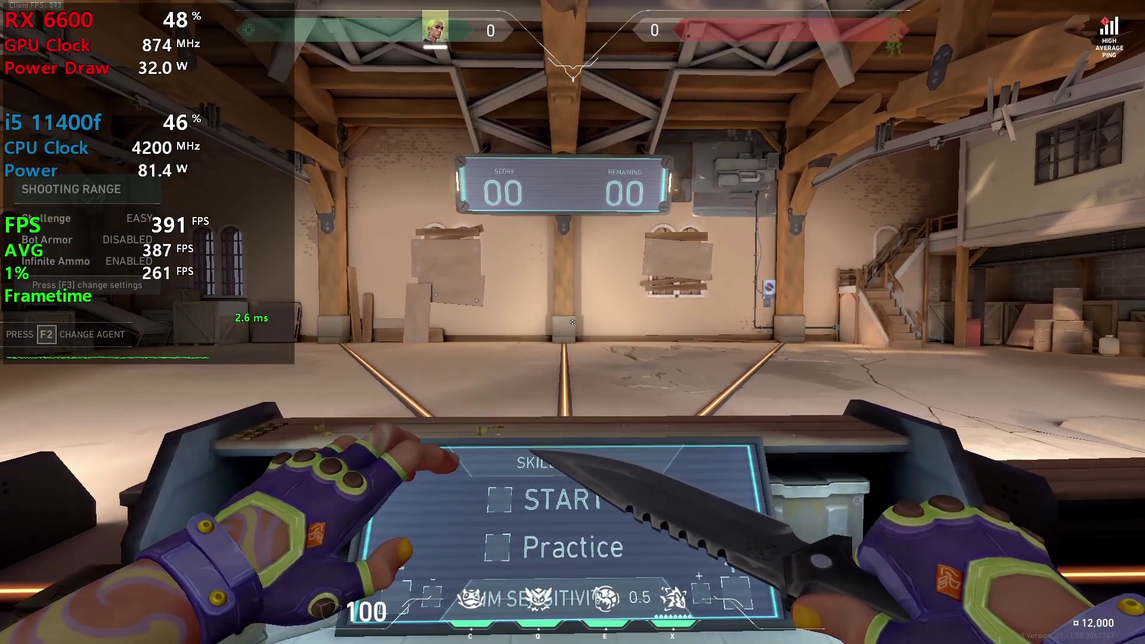
pyautogui.press('s')
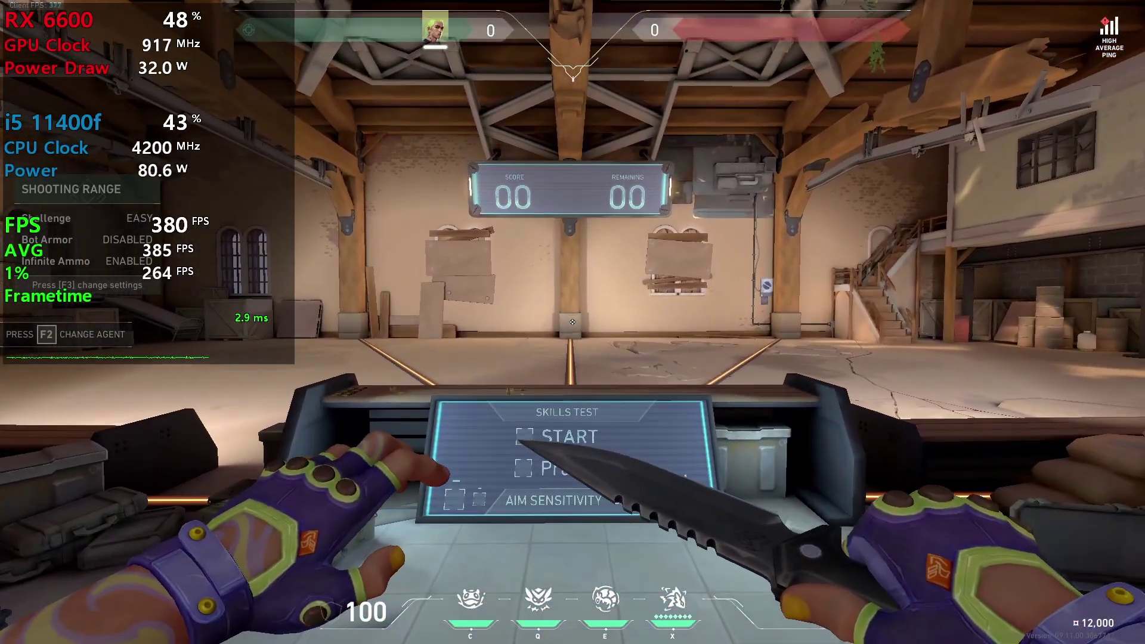
pyautogui.press('w')
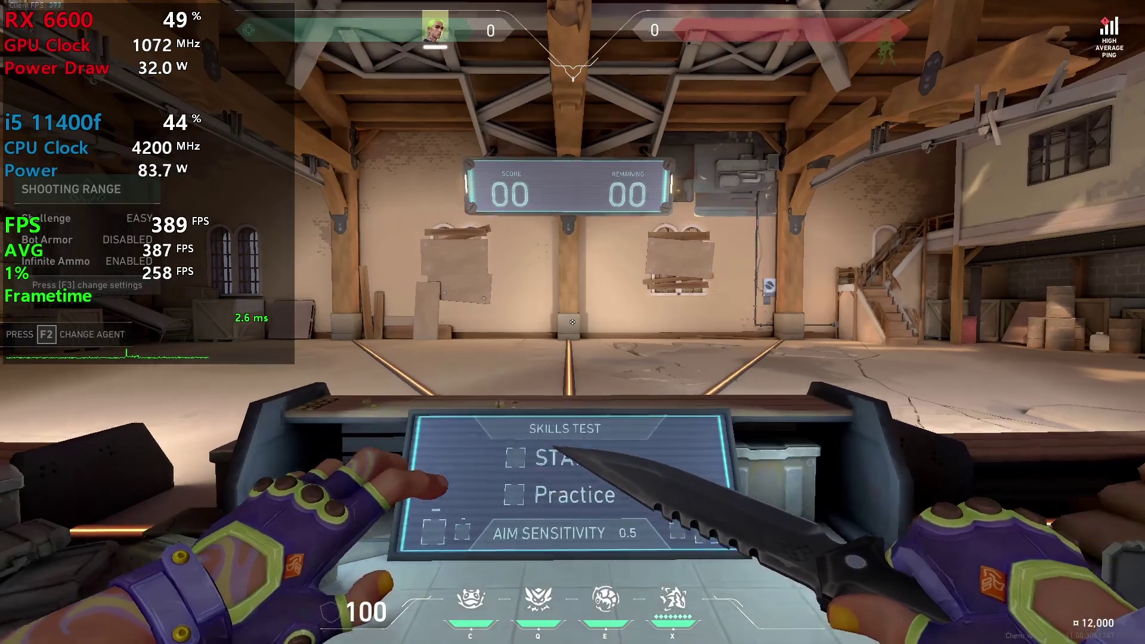
pyautogui.press('s')
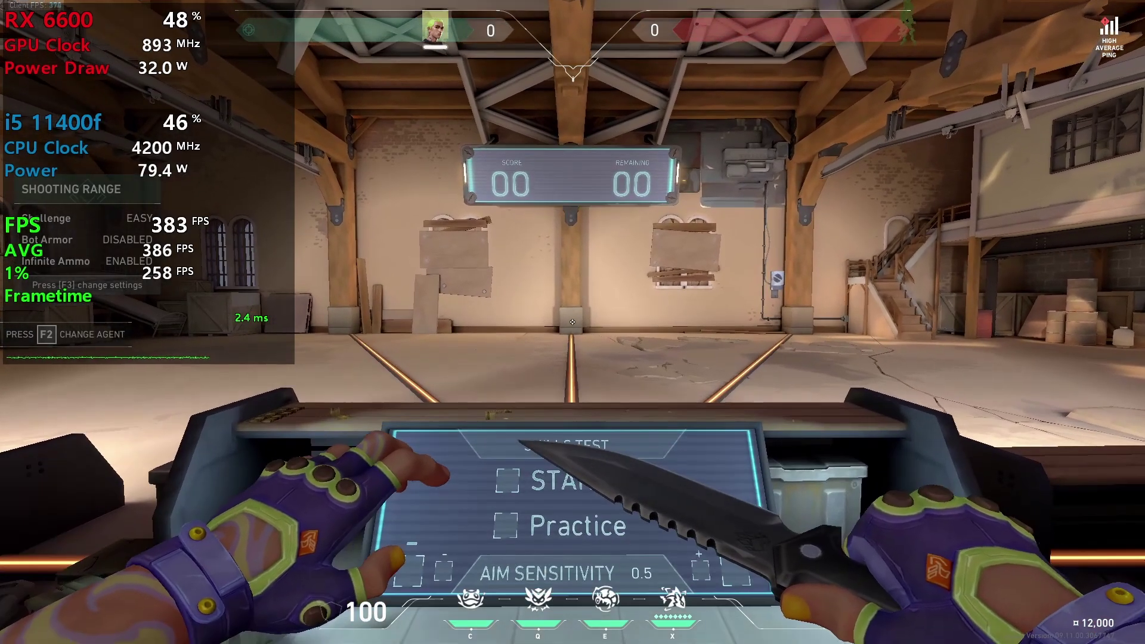
pyautogui.press('w')
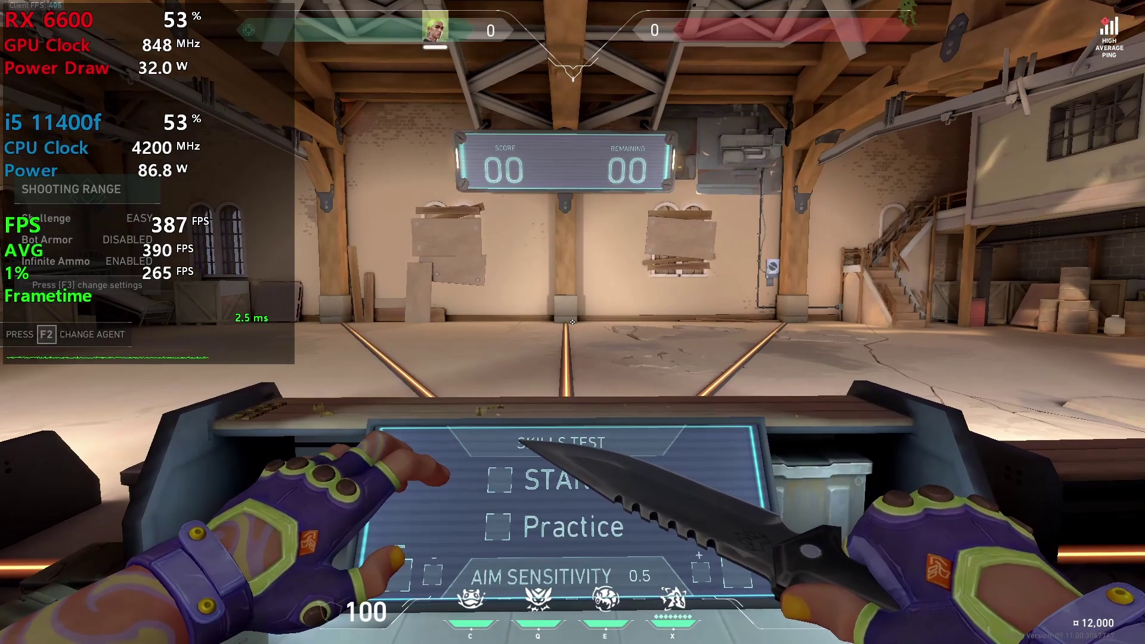
pyautogui.press('d')
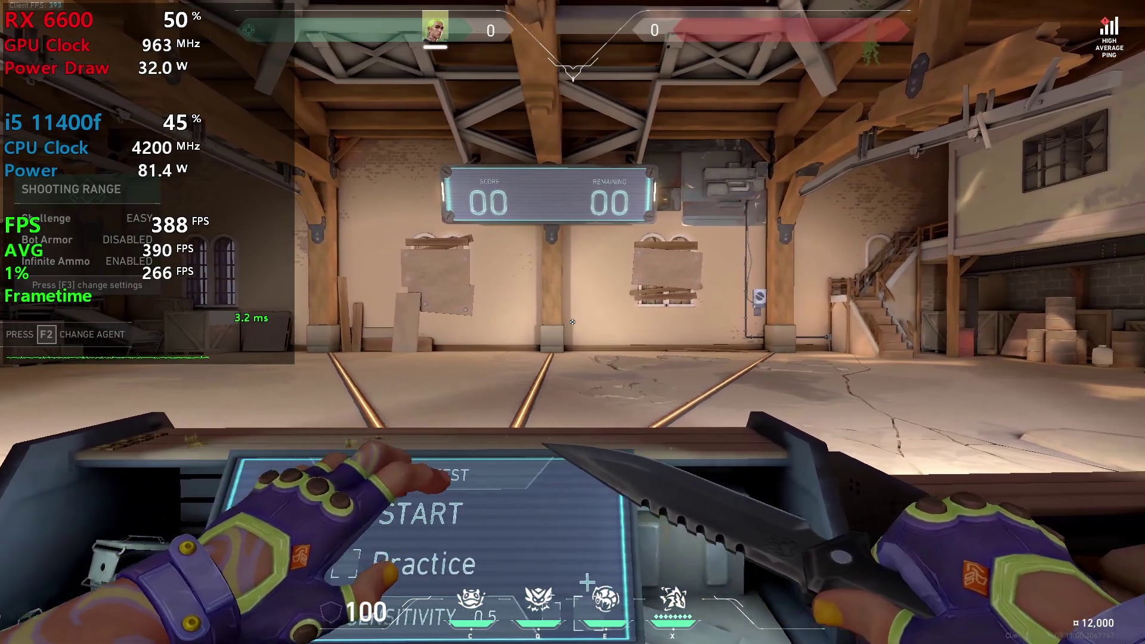
pyautogui.press('a')
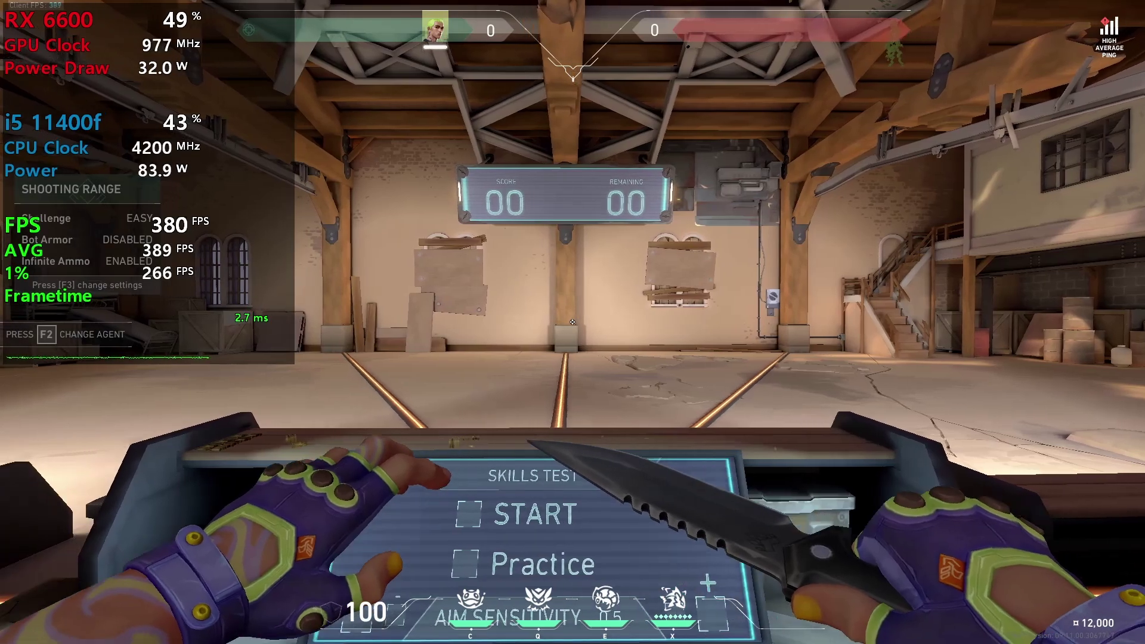
pyautogui.press('a')
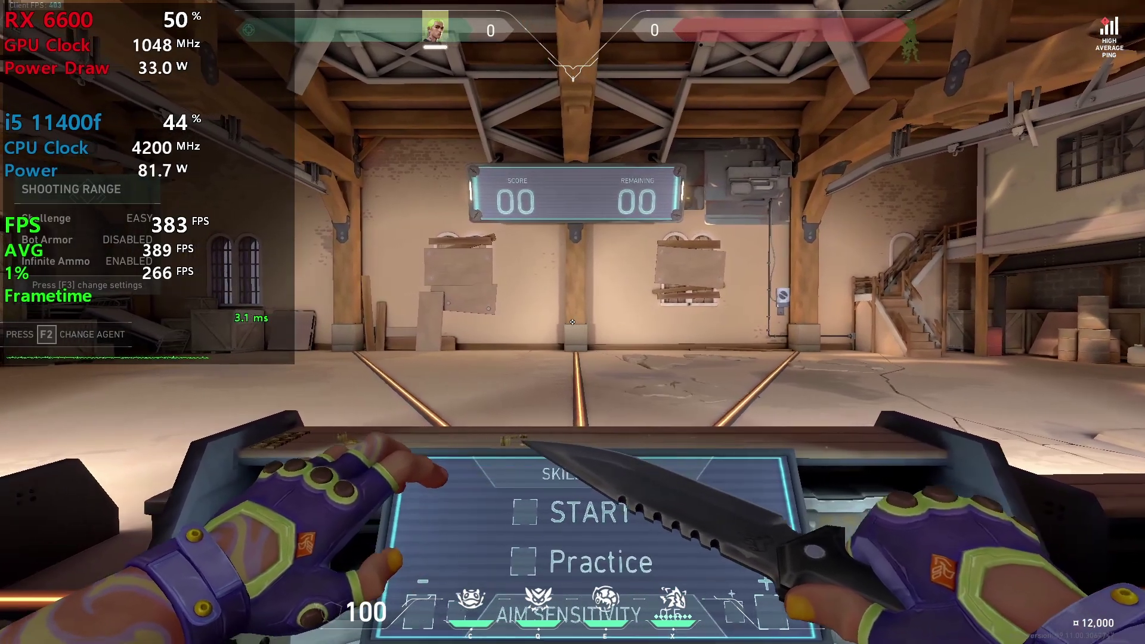